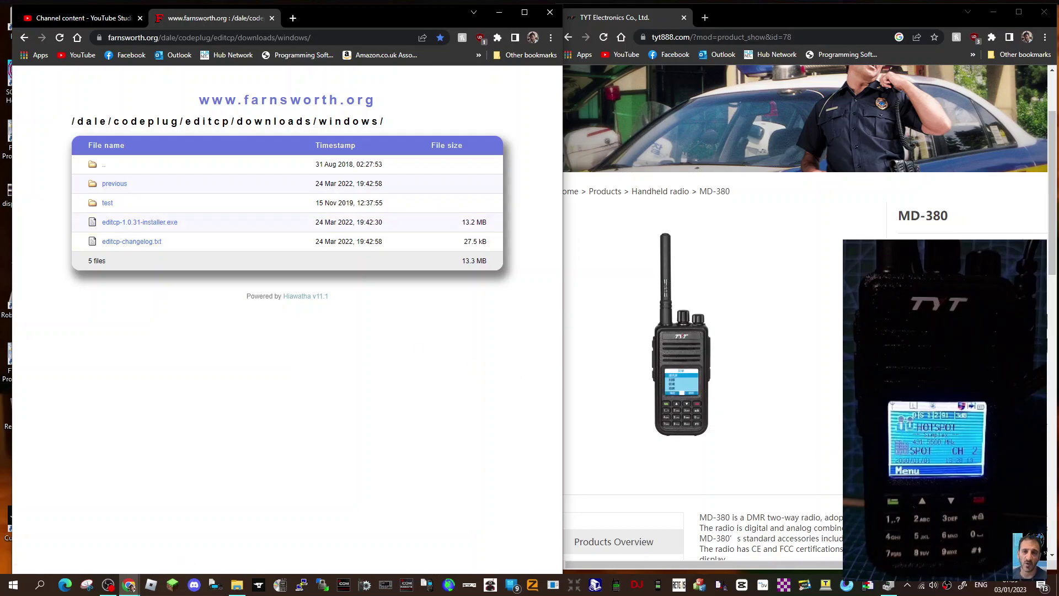
Step: Launch the Codeplug Editor, move it left, and bring the slightly widened browser forward
{"action": "left_click", "coordinate": [871, 588]}
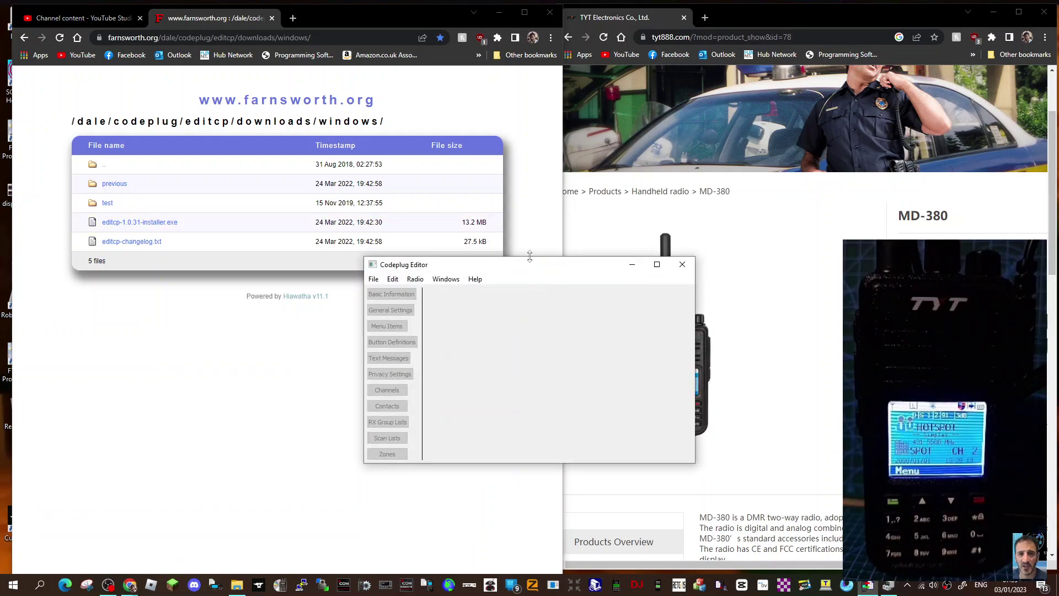
{"action": "left_click_drag", "start_coordinate": [565, 263], "coordinate": [338, 240]}
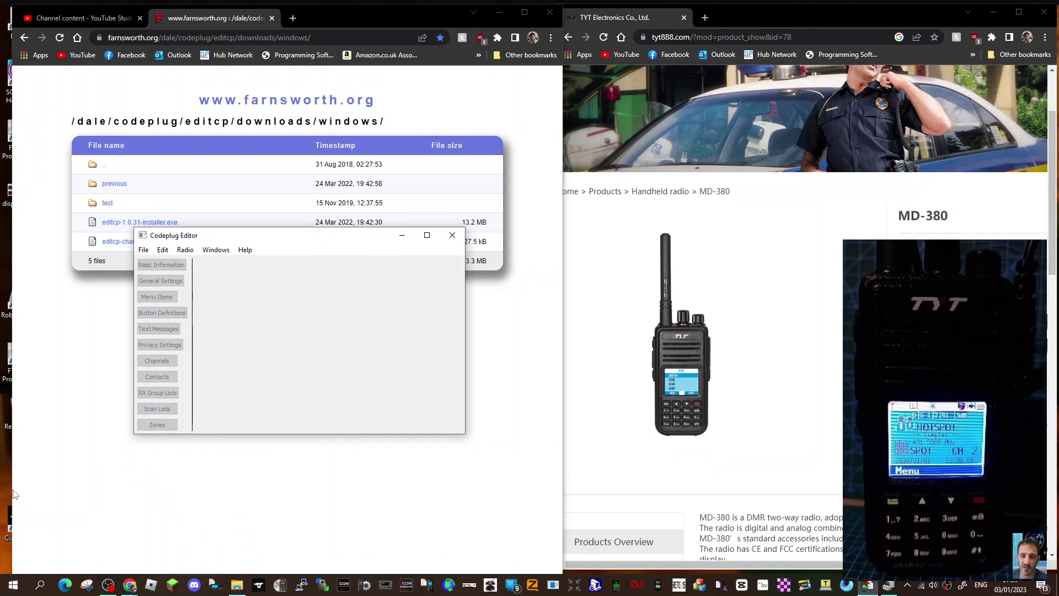
{"action": "left_click_drag", "start_coordinate": [11, 489], "coordinate": [1, 489]}
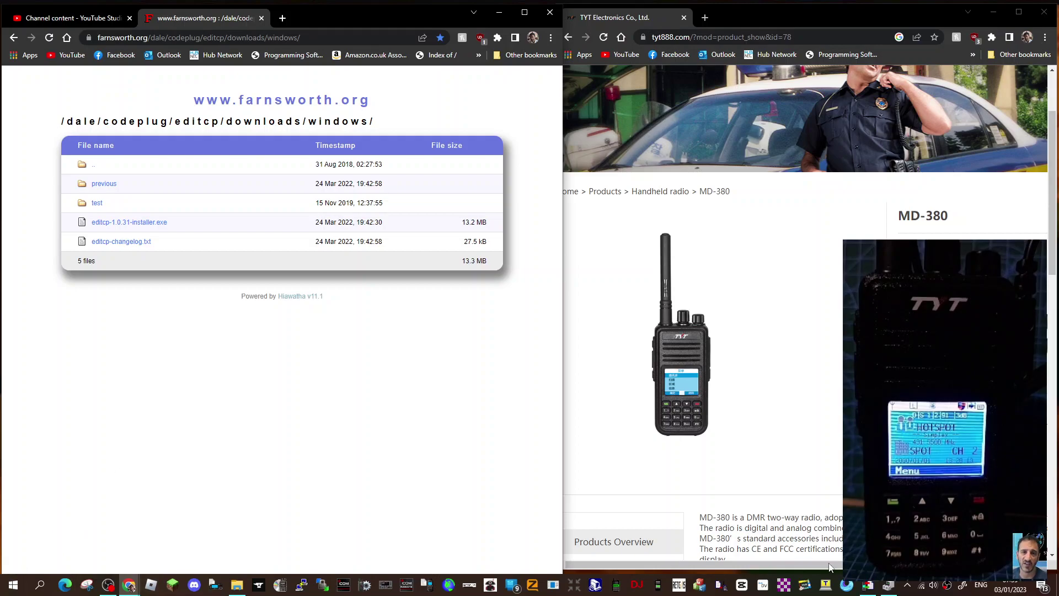
{"action": "left_click", "coordinate": [888, 586]}
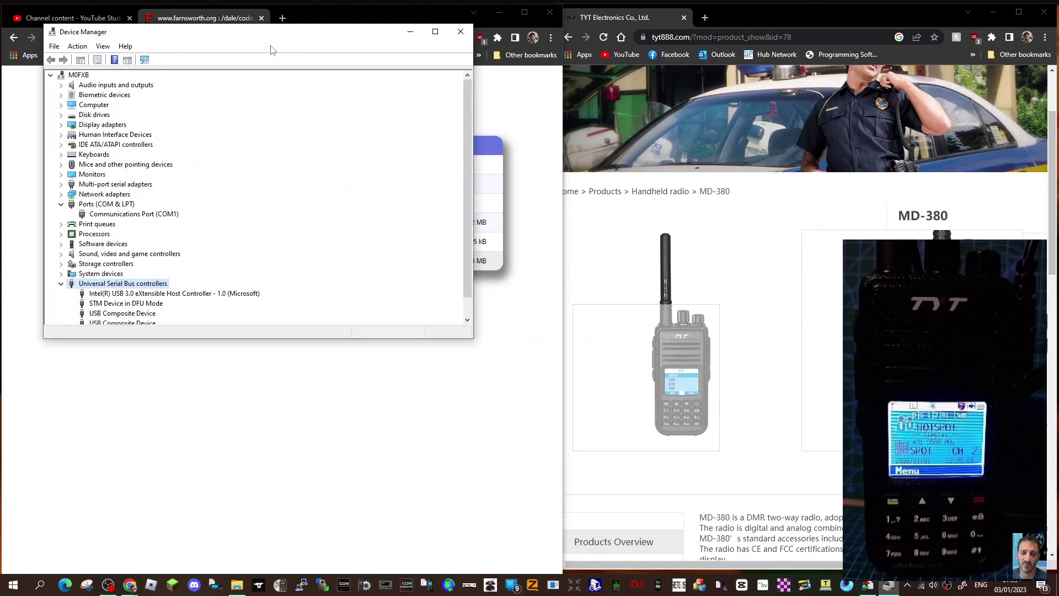
{"action": "left_click_drag", "start_coordinate": [270, 48], "coordinate": [261, 172]}
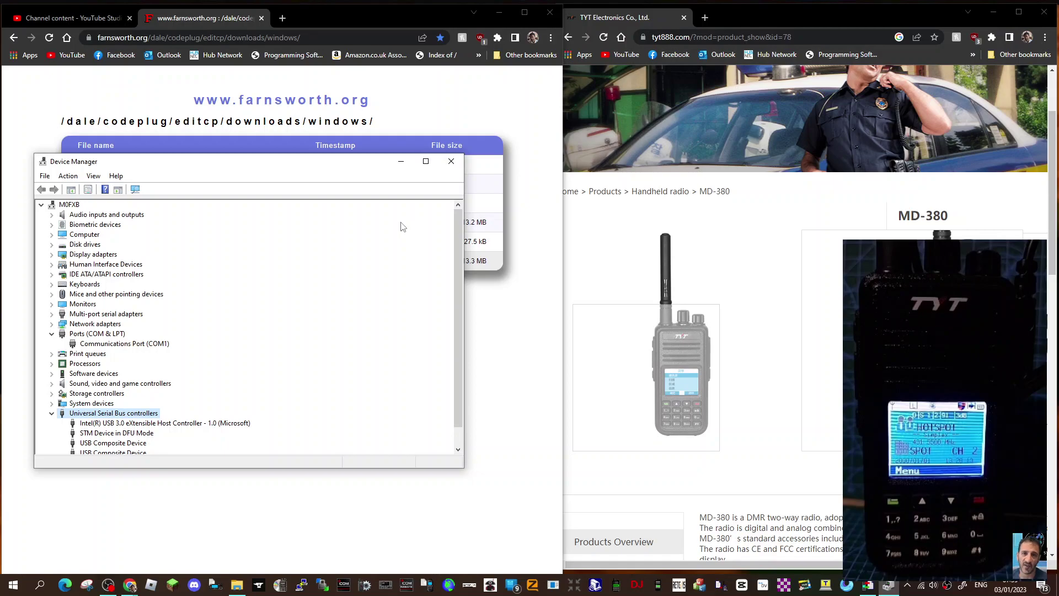
{"action": "left_click", "coordinate": [401, 165]}
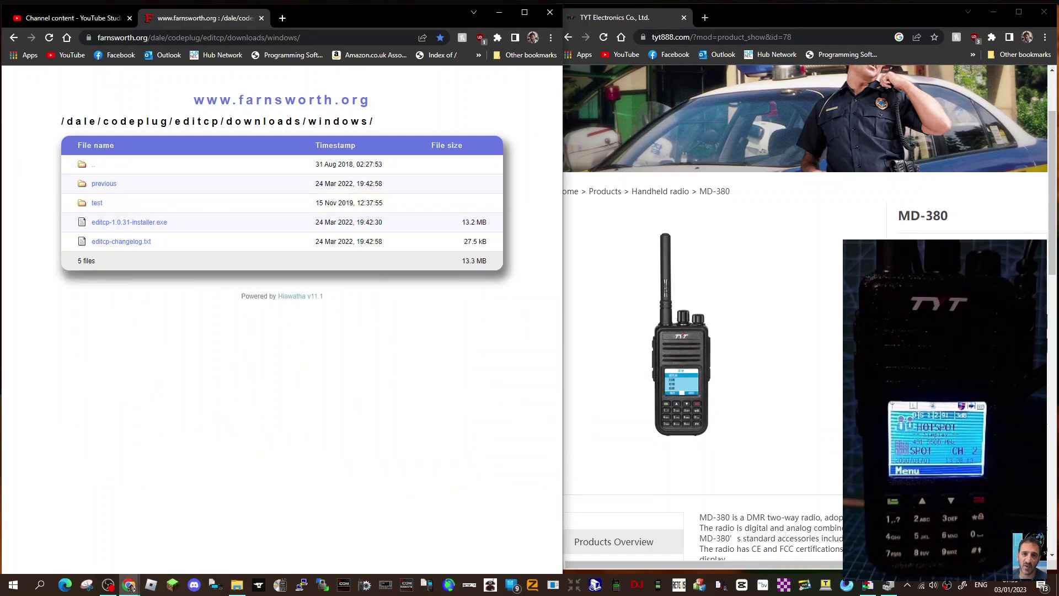
Step: Bring the Codeplug Editor back and start Radio > Read codeplug from radio
{"action": "left_click", "coordinate": [867, 588]}
{"action": "mouse_move", "coordinate": [324, 237]}
{"action": "left_mouse_down"}
{"action": "mouse_move", "coordinate": [364, 237]}
{"action": "mouse_move", "coordinate": [311, 230]}
{"action": "left_mouse_up"}
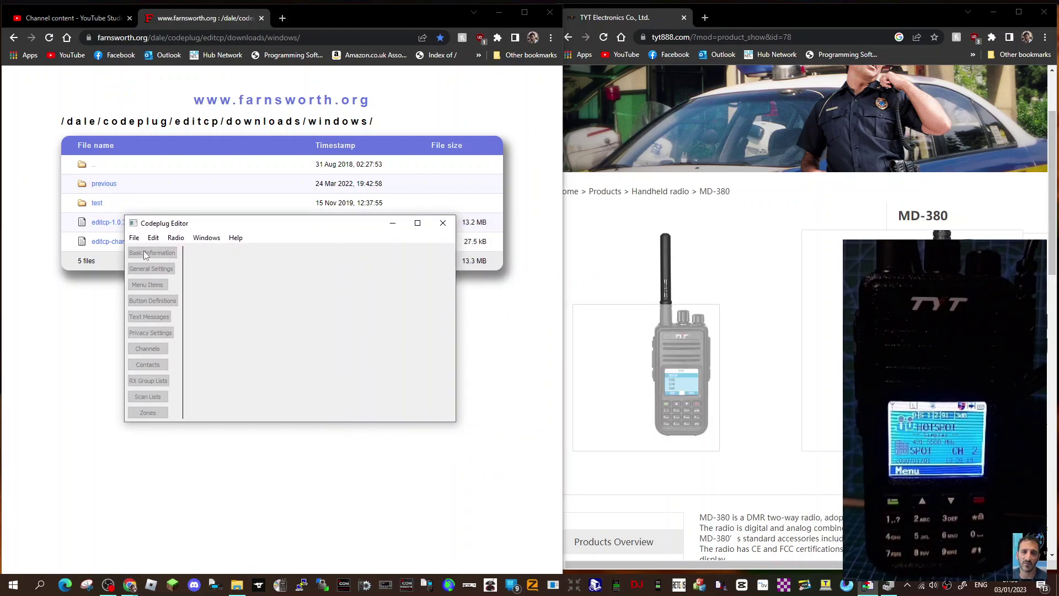
{"action": "left_click", "coordinate": [176, 237]}
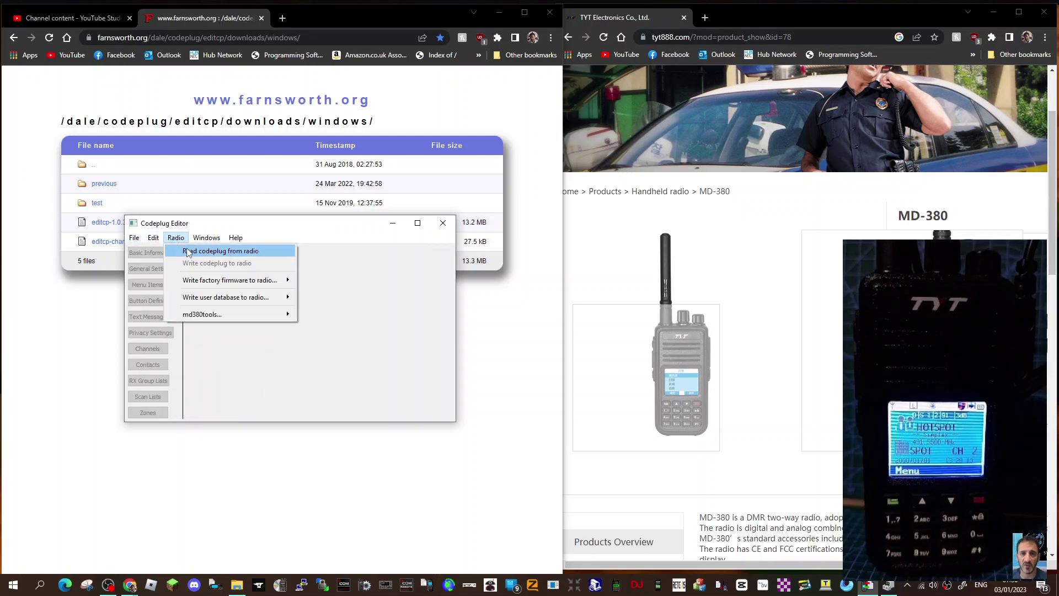
{"action": "left_click", "coordinate": [220, 251]}
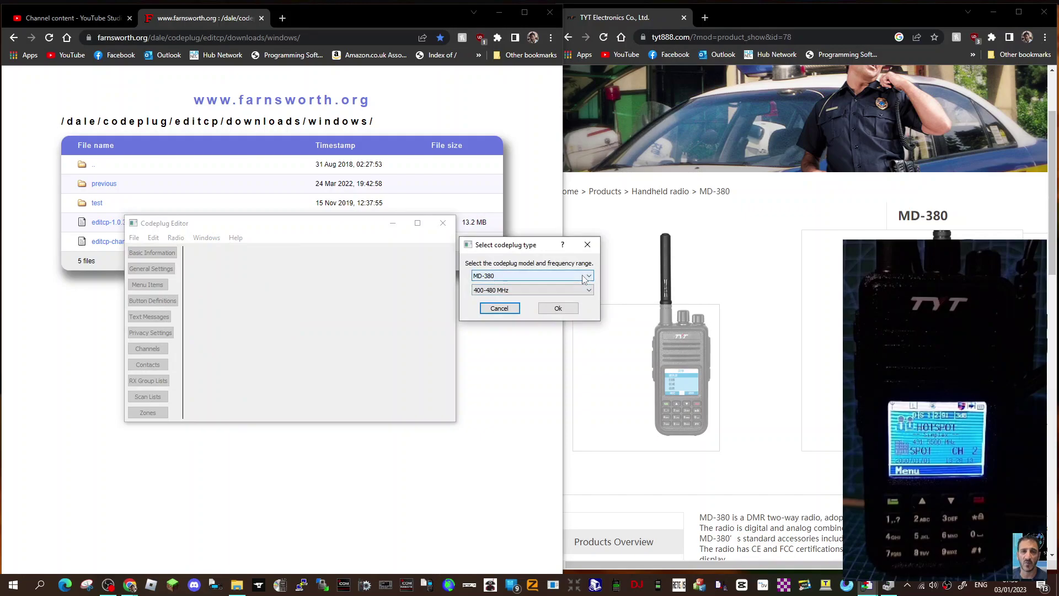
Step: Choose the MD-380 model with the 400-480 MHz range and read the codeplug
{"action": "left_click", "coordinate": [589, 276]}
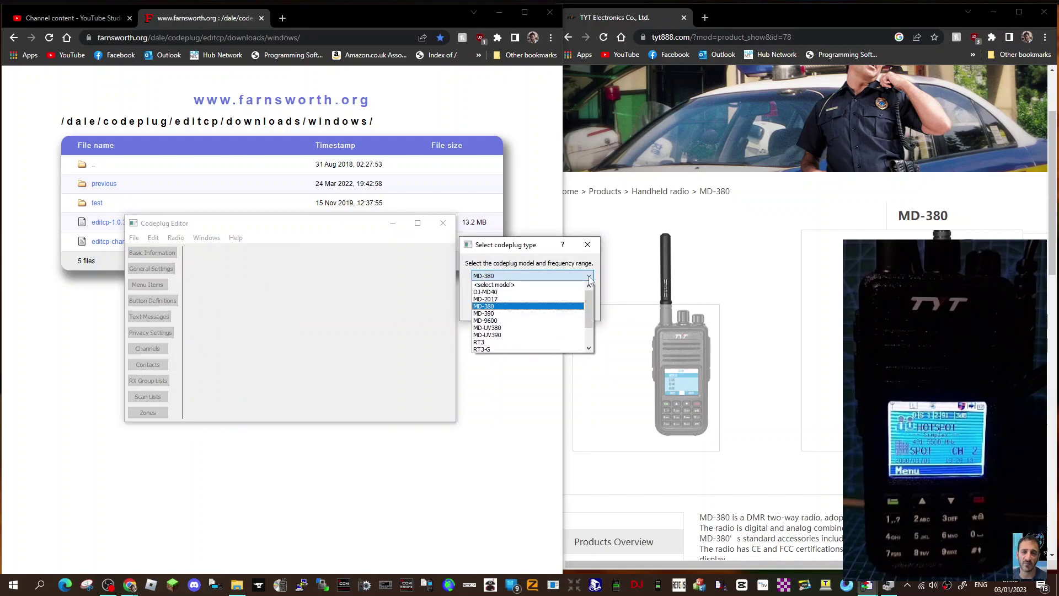
{"action": "left_click", "coordinate": [589, 277]}
{"action": "left_click", "coordinate": [590, 277]}
{"action": "left_click", "coordinate": [589, 279]}
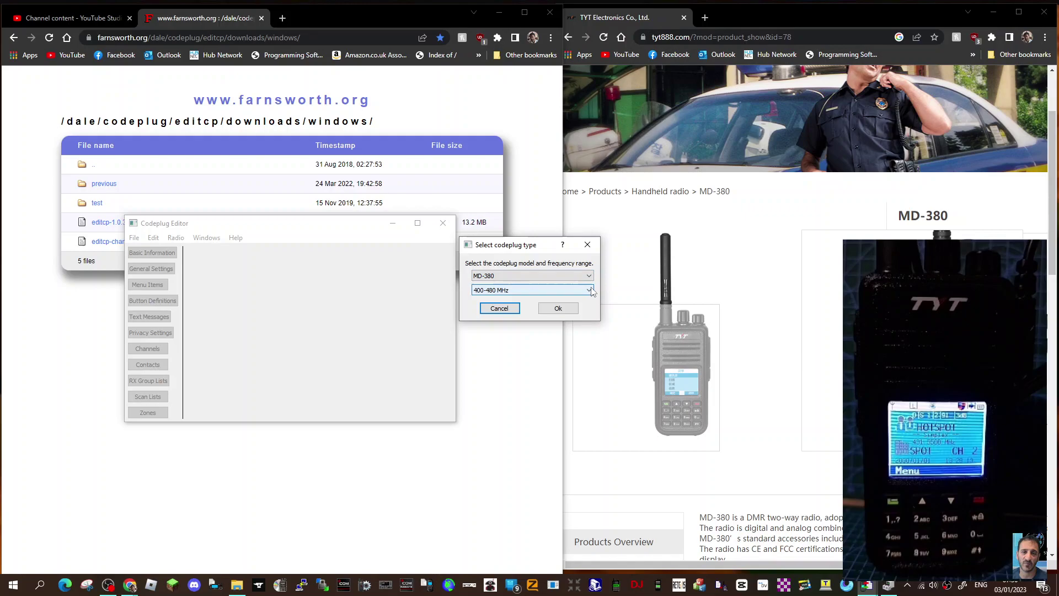
{"action": "left_click", "coordinate": [590, 290]}
{"action": "left_click", "coordinate": [591, 290]}
{"action": "left_click", "coordinate": [559, 309]}
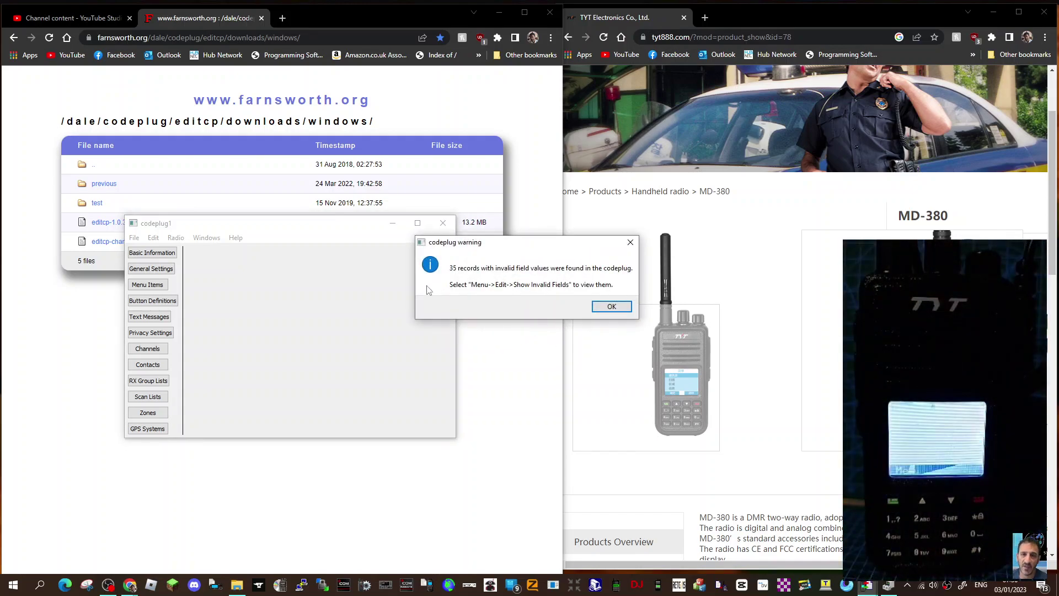
{"action": "left_click", "coordinate": [610, 306]}
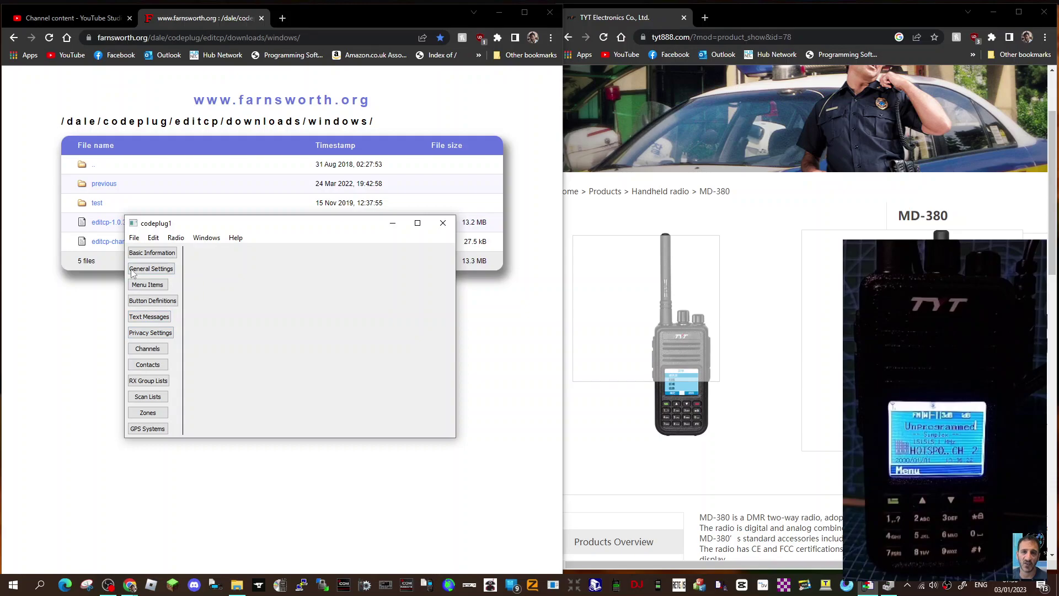
{"action": "left_click", "coordinate": [151, 269]}
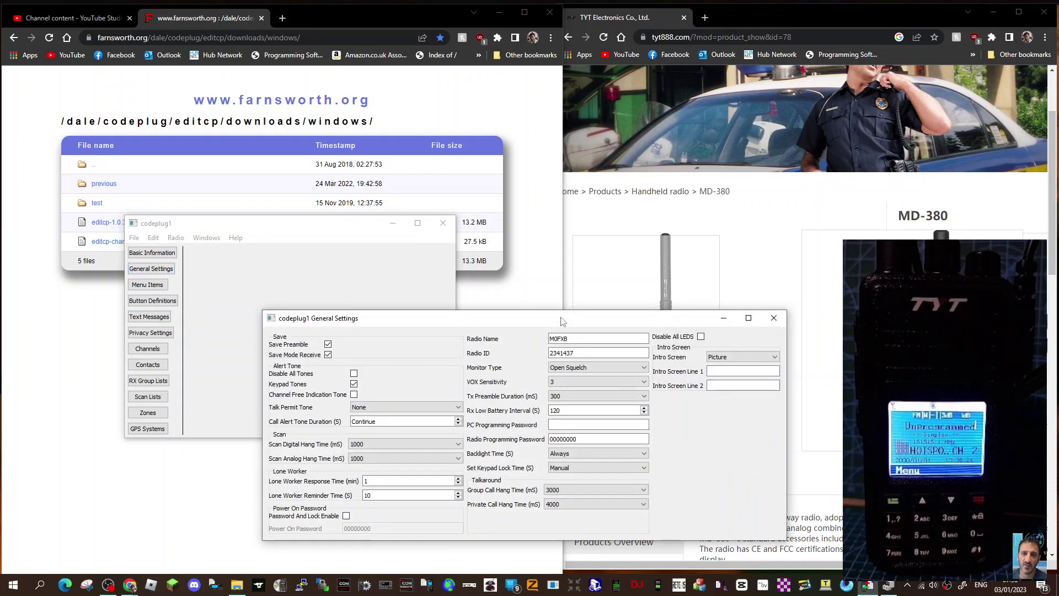
{"action": "left_click_drag", "start_coordinate": [562, 322], "coordinate": [450, 208]}
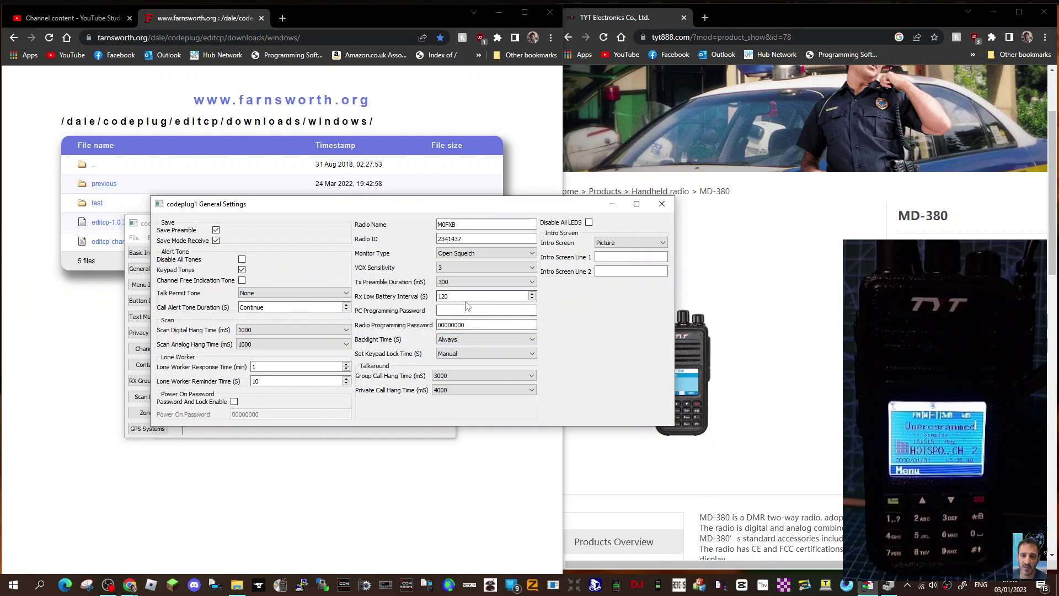
{"action": "left_click", "coordinate": [532, 282]}
{"action": "left_click", "coordinate": [532, 282]}
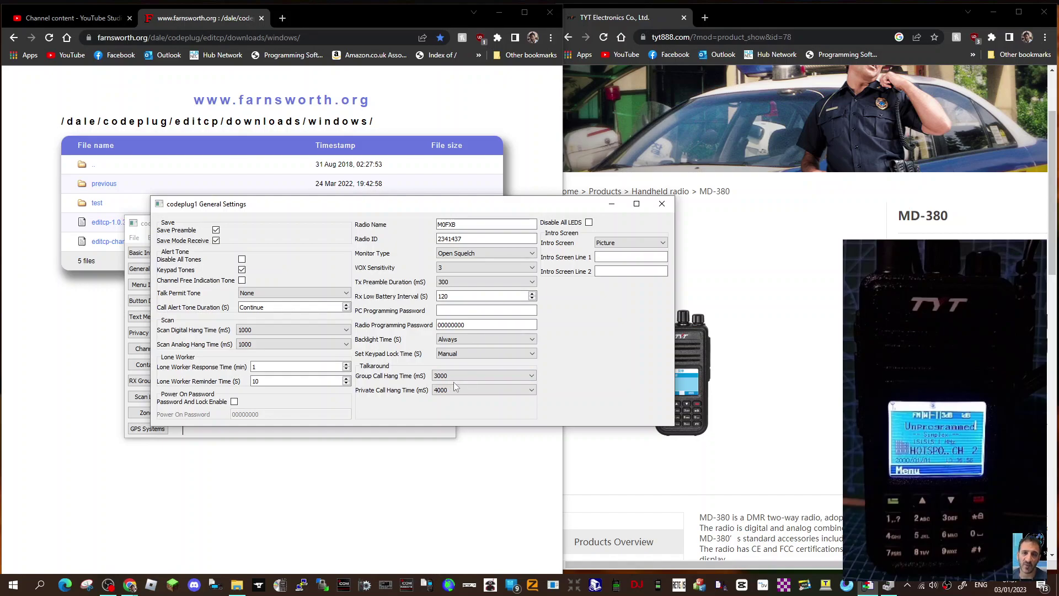
{"action": "left_click", "coordinate": [532, 340]}
{"action": "left_click", "coordinate": [532, 341]}
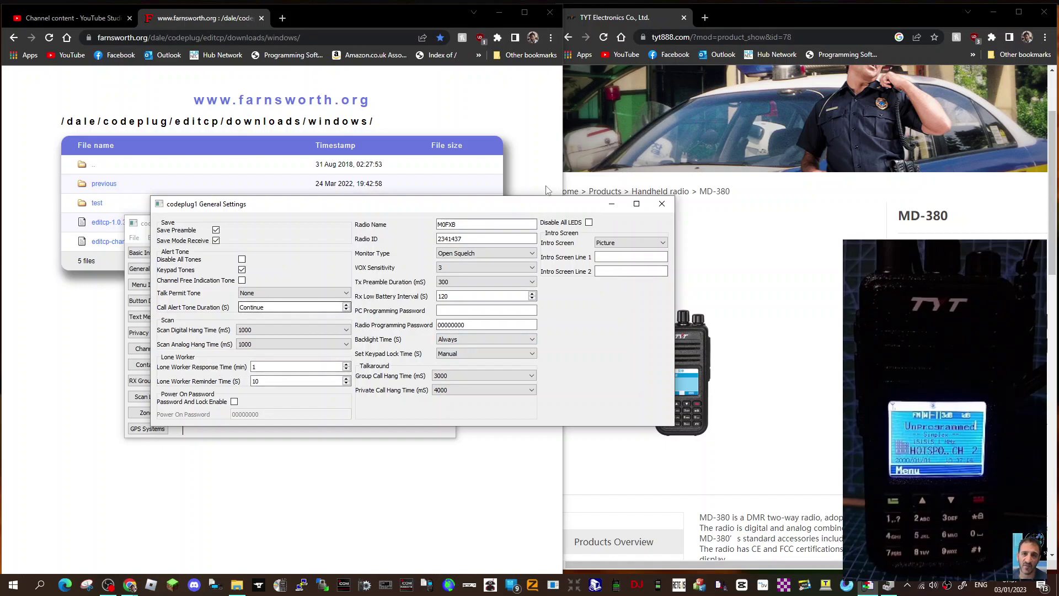
{"action": "left_click", "coordinate": [662, 204]}
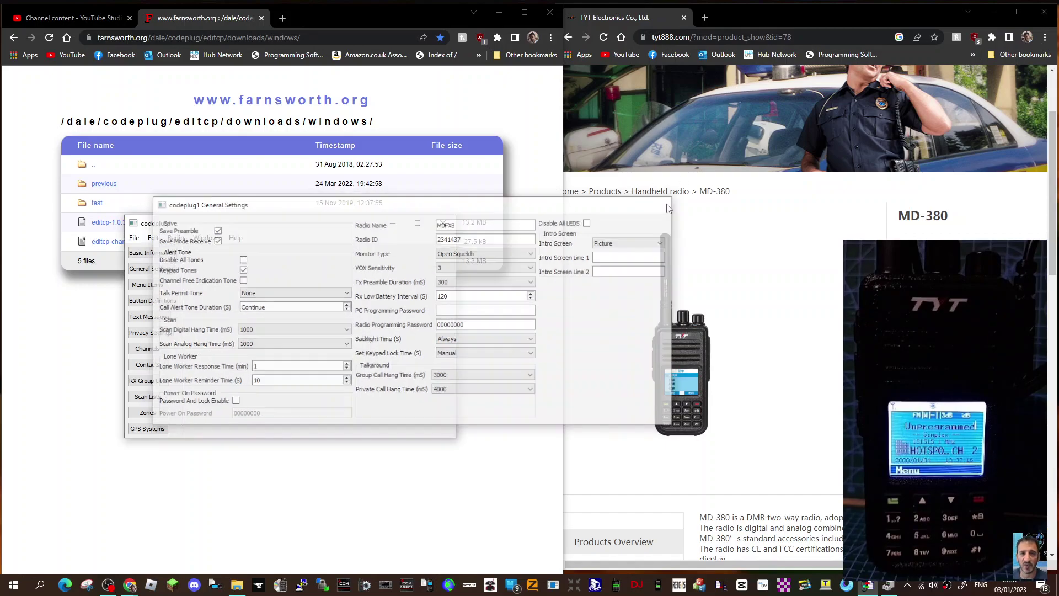
Step: Tick Remote Monitor, Radio Enable, Radio Check, Radio Disable, GPS, VOX and Program Radio in Menu Items
{"action": "left_click", "coordinate": [148, 285]}
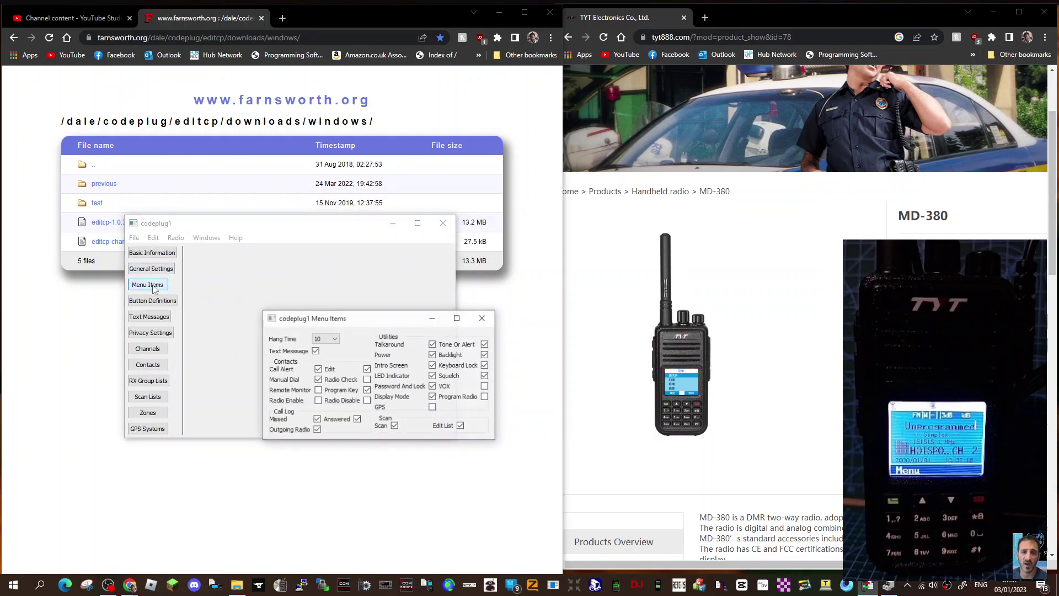
{"action": "left_click_drag", "start_coordinate": [367, 324], "coordinate": [342, 287]}
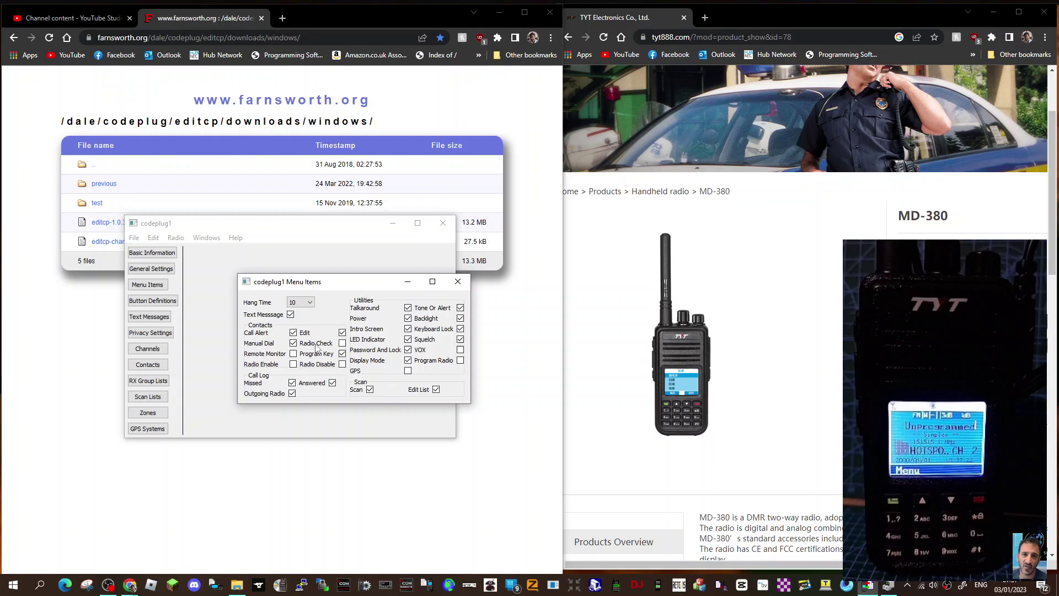
{"action": "left_click", "coordinate": [293, 364]}
{"action": "left_click", "coordinate": [293, 354]}
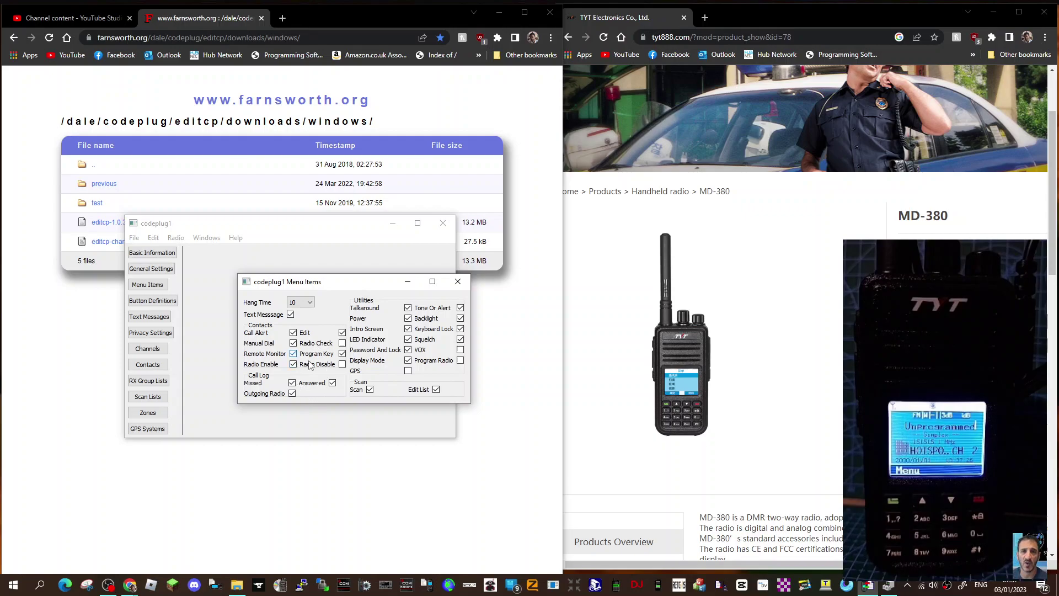
{"action": "left_click", "coordinate": [343, 364]}
{"action": "left_click", "coordinate": [343, 343]}
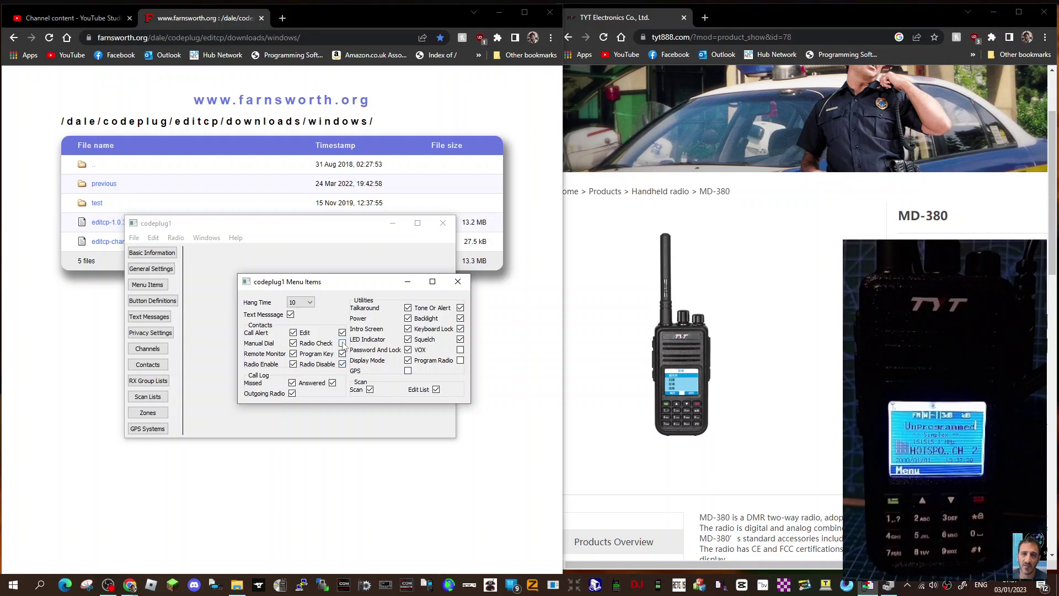
{"action": "left_click", "coordinate": [409, 371]}
{"action": "left_click", "coordinate": [461, 360]}
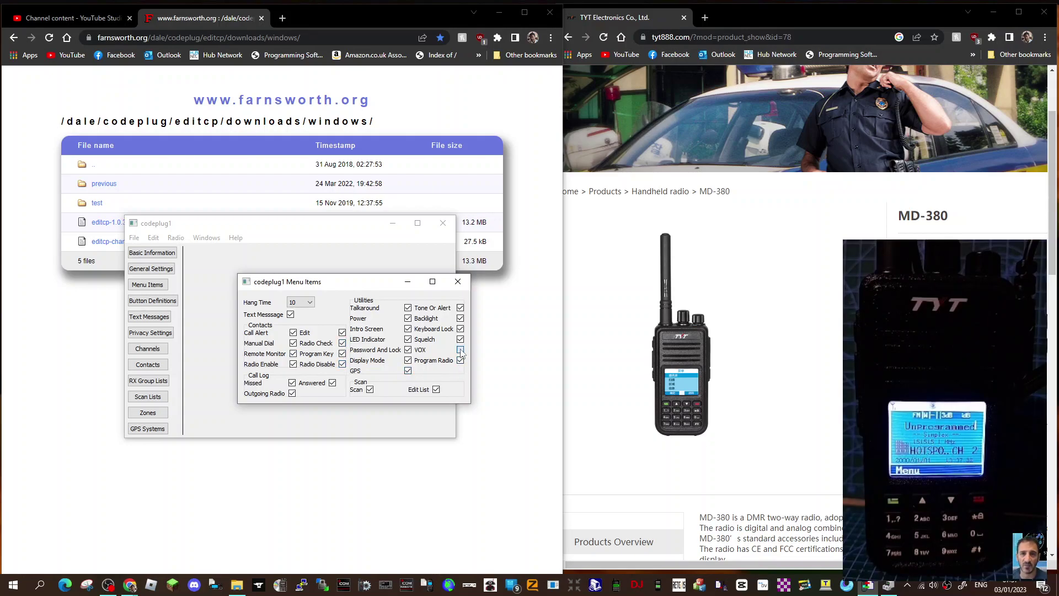
{"action": "left_click", "coordinate": [461, 350]}
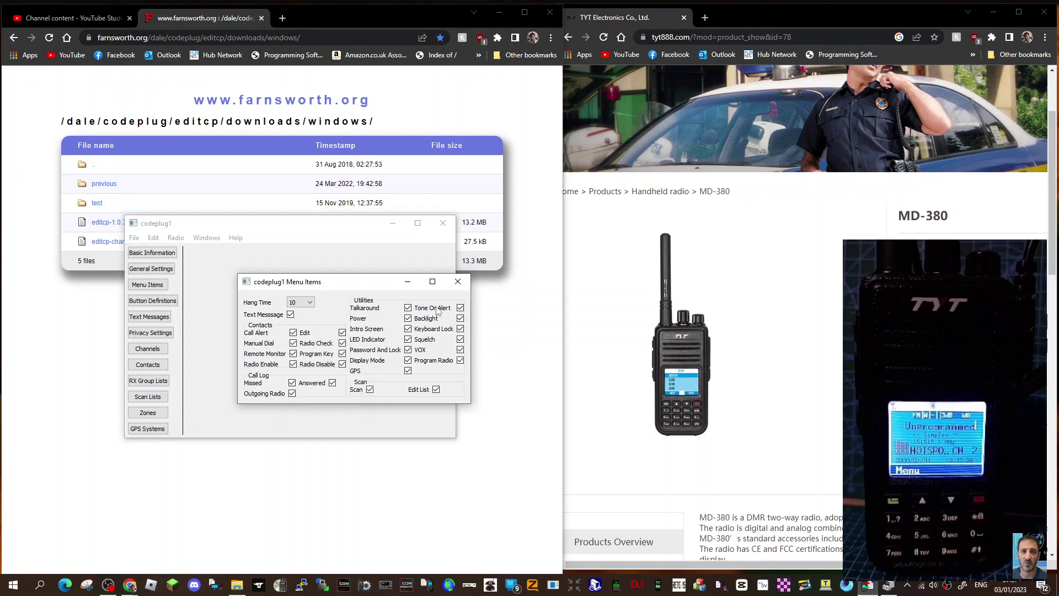
{"action": "left_click", "coordinate": [458, 282]}
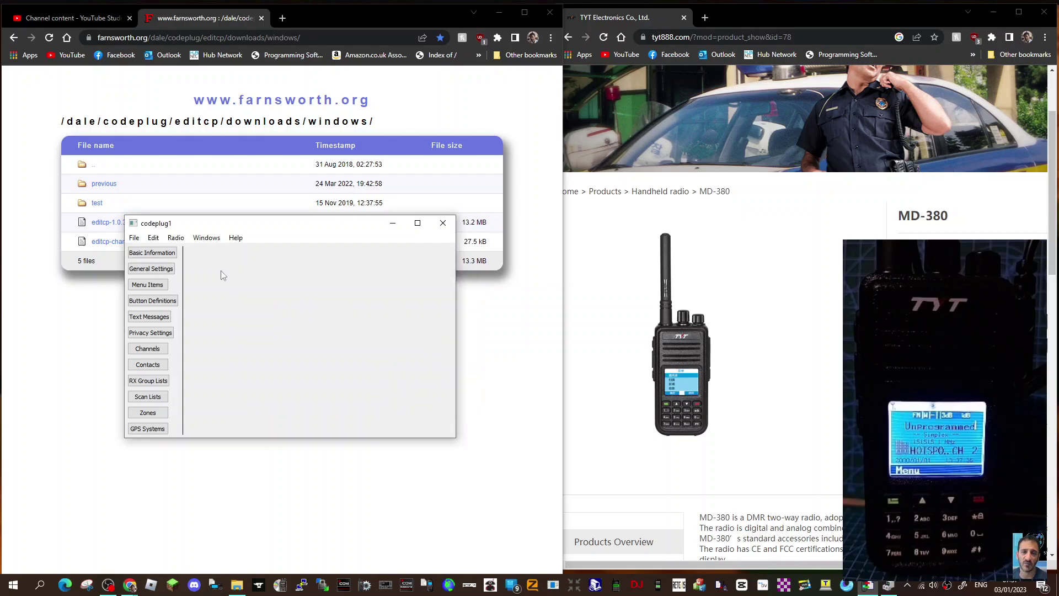
Step: Open the Channels window and show the OPENSPOT9 channel's settings
{"action": "left_click", "coordinate": [147, 349]}
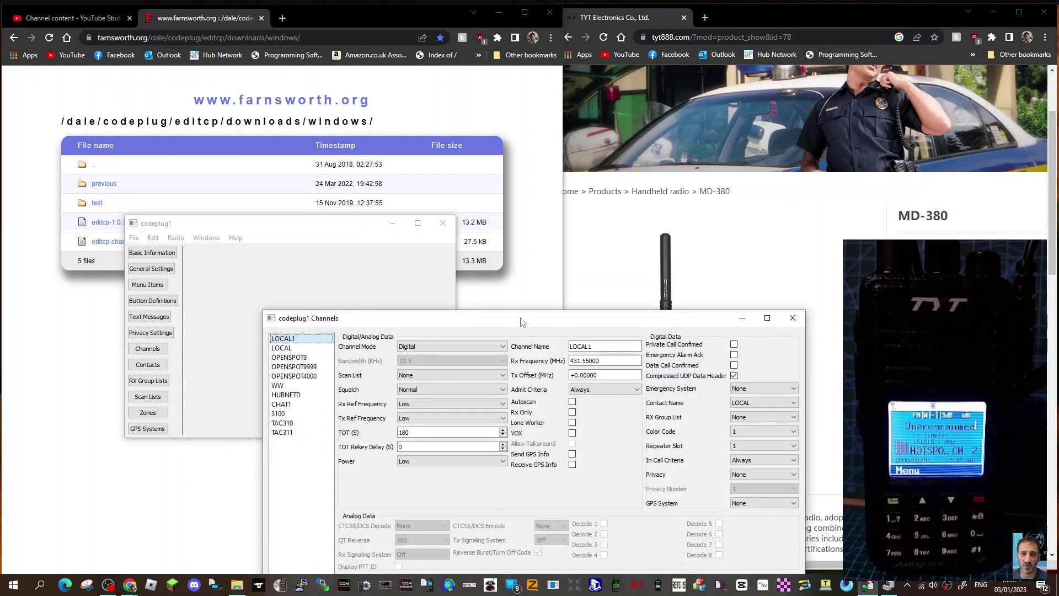
{"action": "left_click_drag", "start_coordinate": [519, 451], "coordinate": [465, 213]}
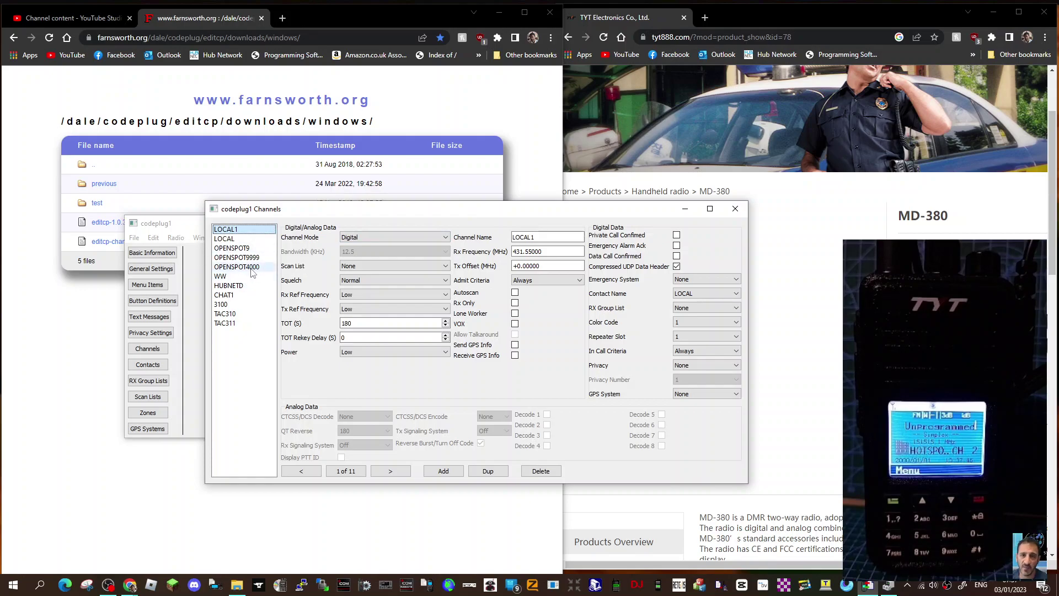
{"action": "left_click", "coordinate": [232, 248]}
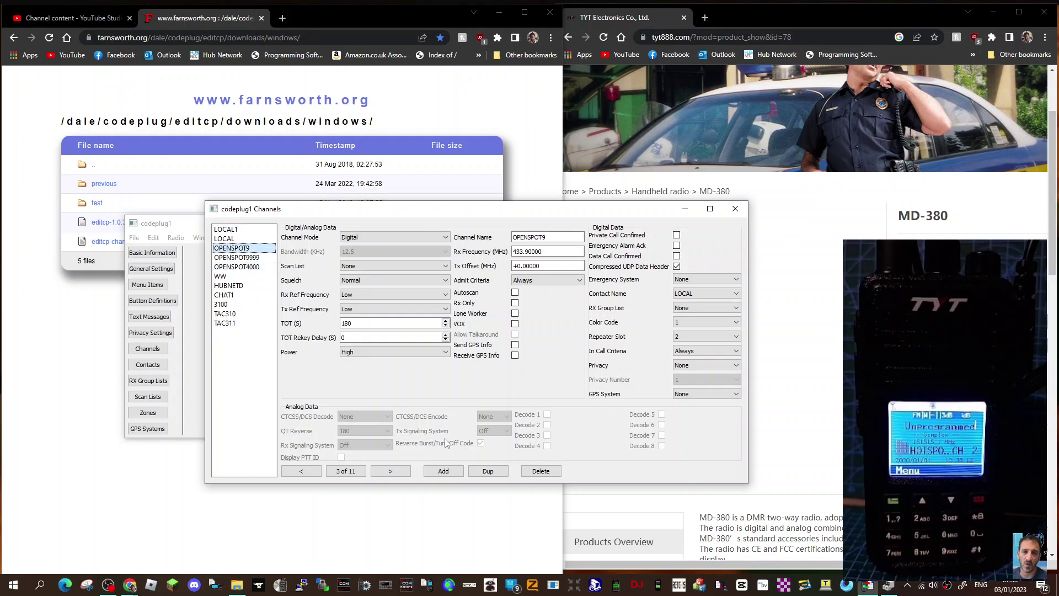
Step: Add new channels OPENSPOT10 and OPENSPOT11 copied from OPENSPOT9
{"action": "left_click", "coordinate": [449, 471]}
{"action": "left_click", "coordinate": [445, 471]}
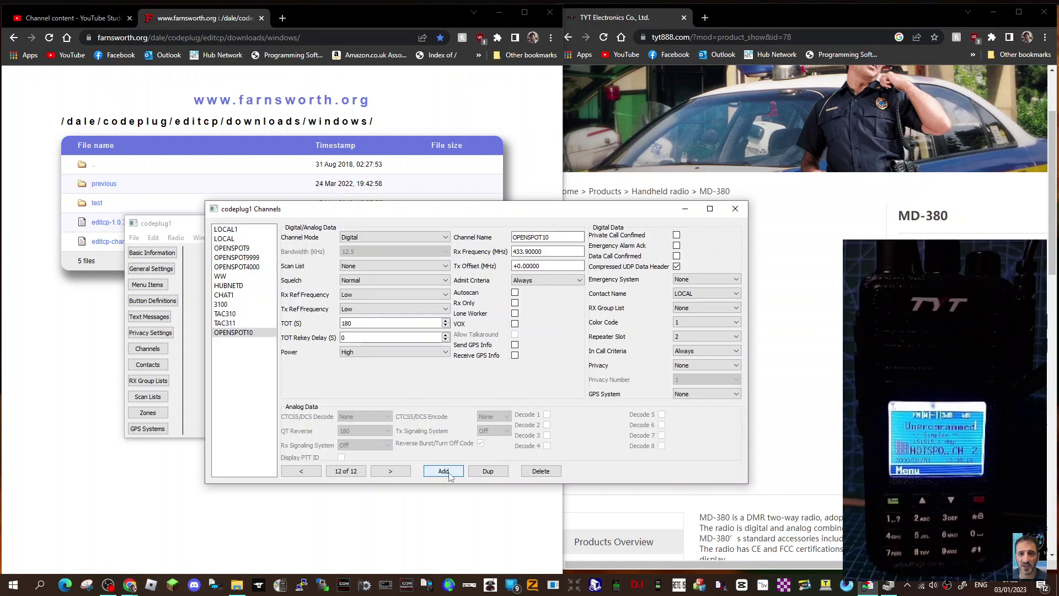
{"action": "left_click", "coordinate": [249, 335]}
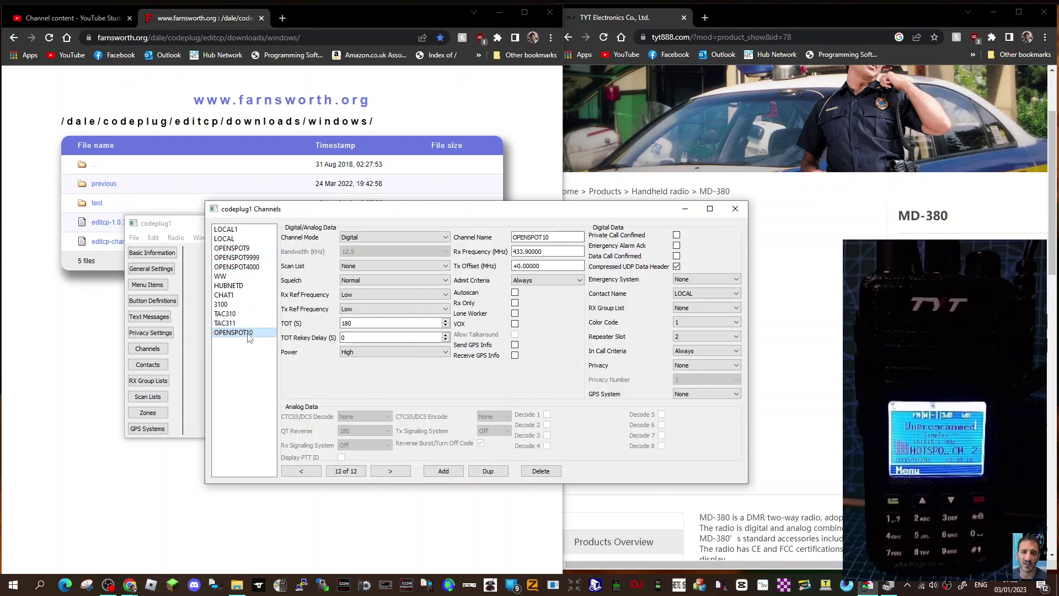
{"action": "key", "text": "ctrl+v"}
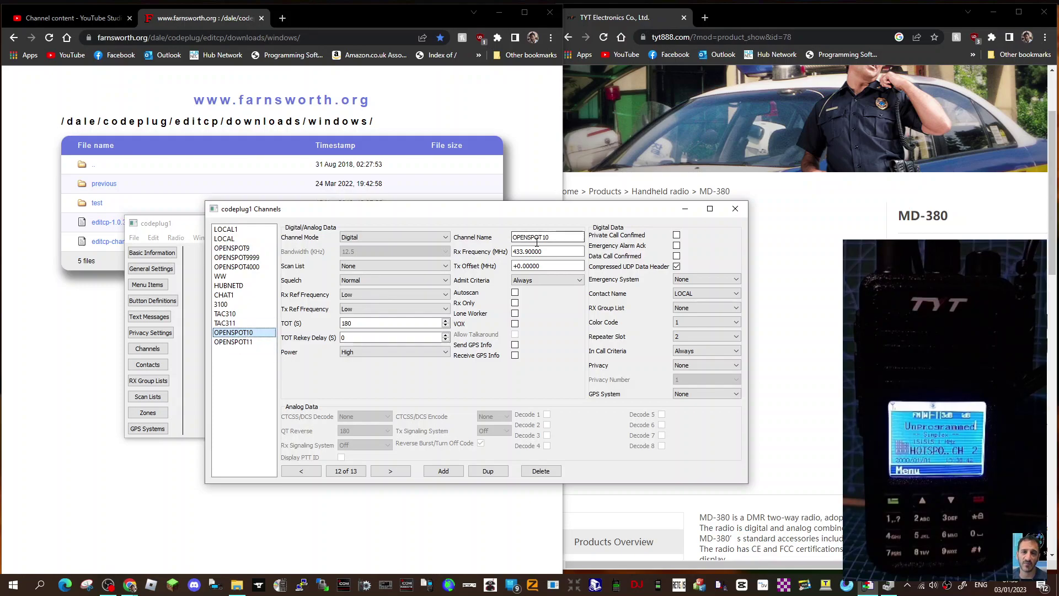
Step: Set the channel's receive frequency to 430.925 MHz, dismissing the out-of-range errors
{"action": "double_click", "coordinate": [558, 234]}
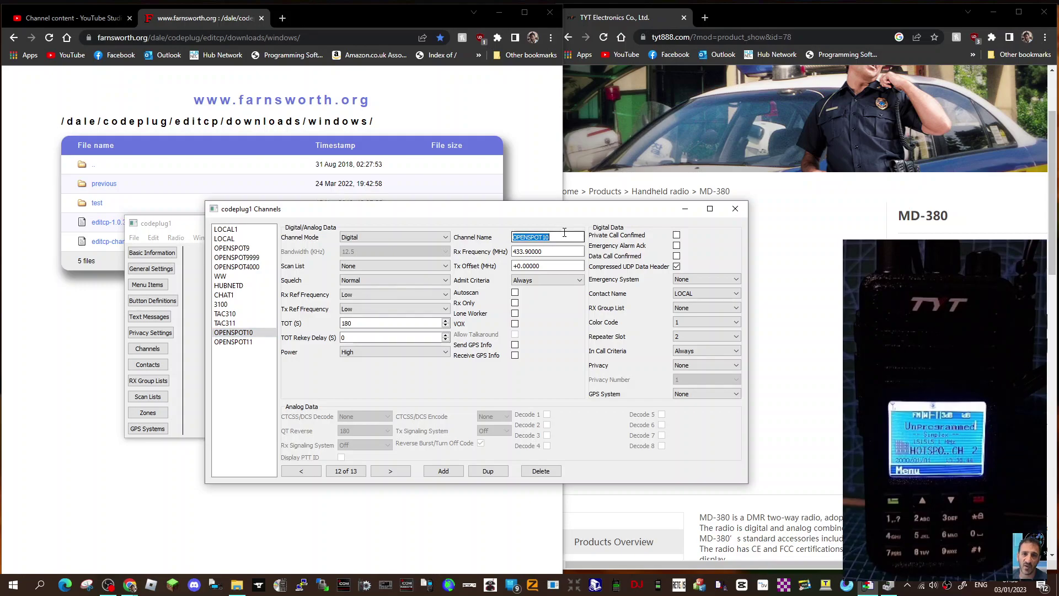
{"action": "type", "text": "GB3WR"}
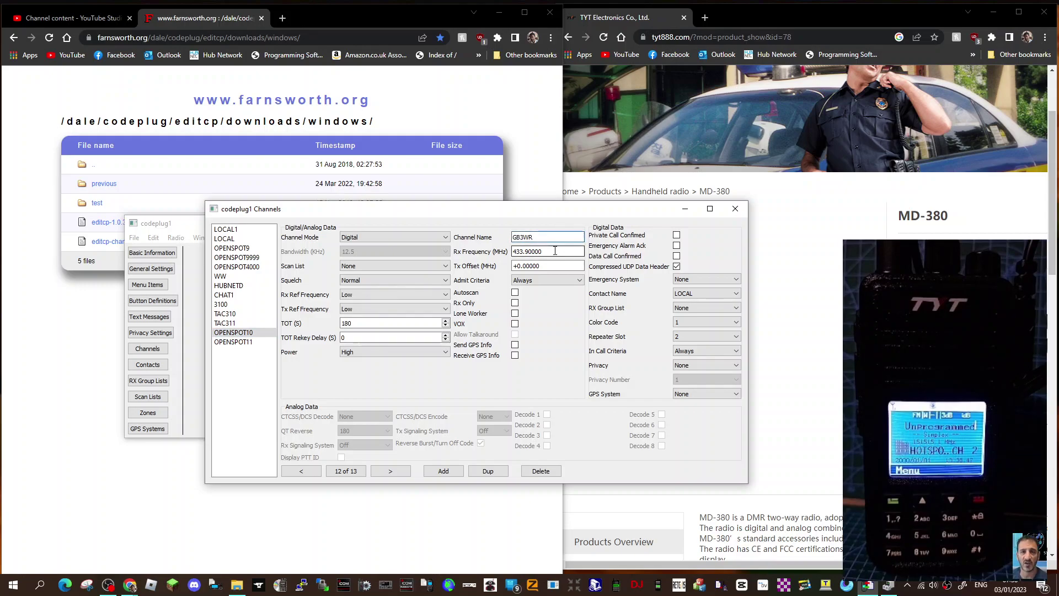
{"action": "triple_click", "coordinate": [554, 250]}
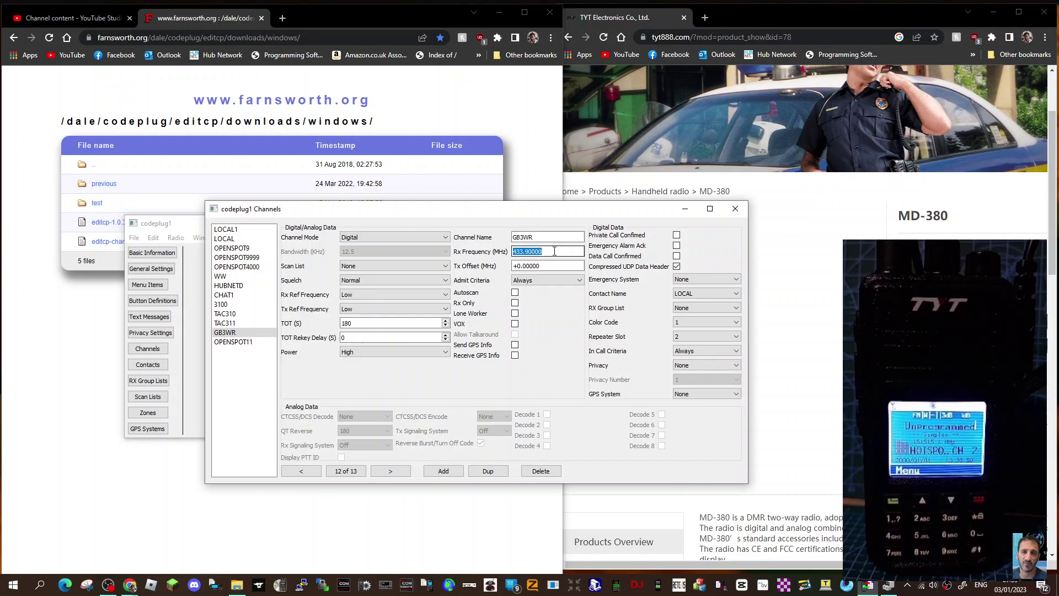
{"action": "type", "text": "145.600"}
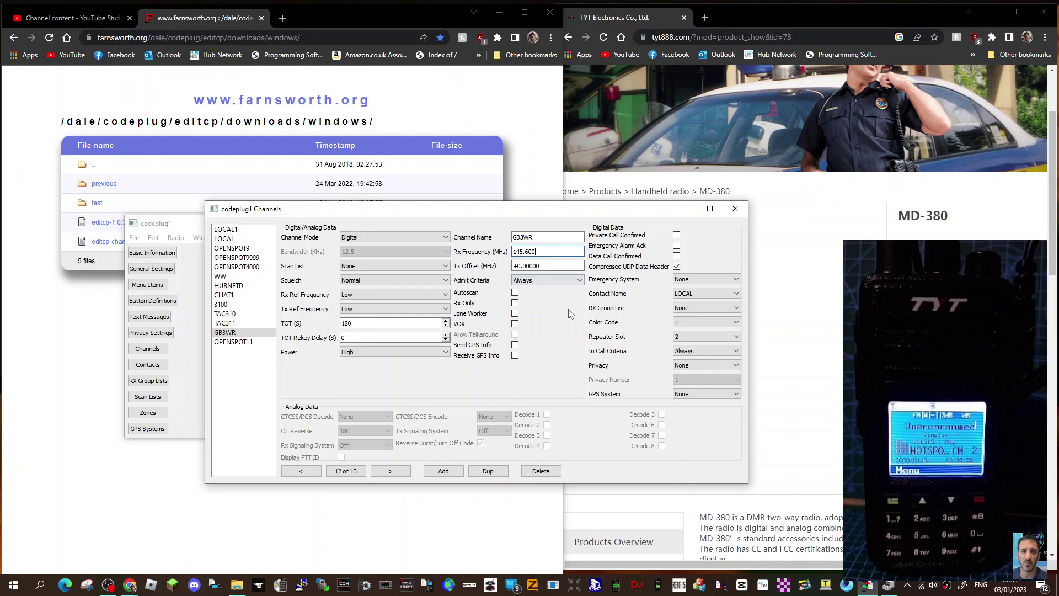
{"action": "left_click", "coordinate": [545, 269]}
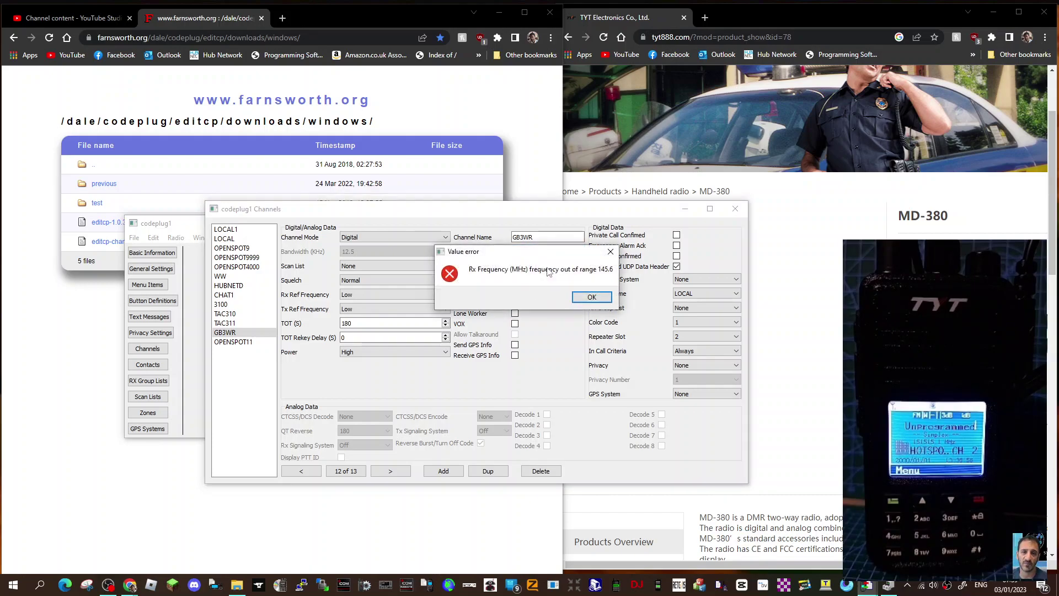
{"action": "left_click", "coordinate": [590, 298]}
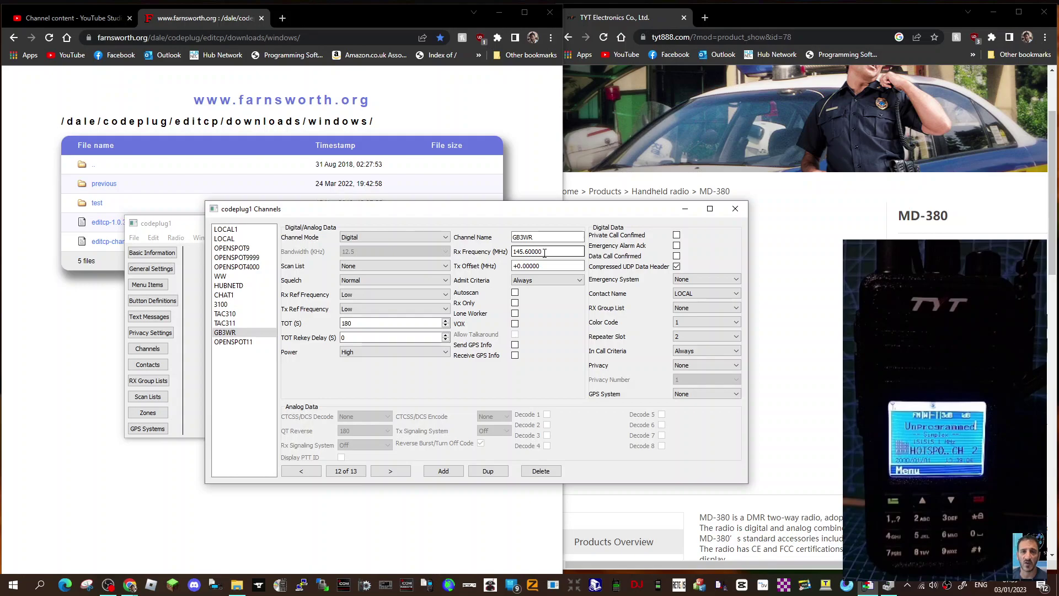
{"action": "left_click", "coordinate": [547, 267]}
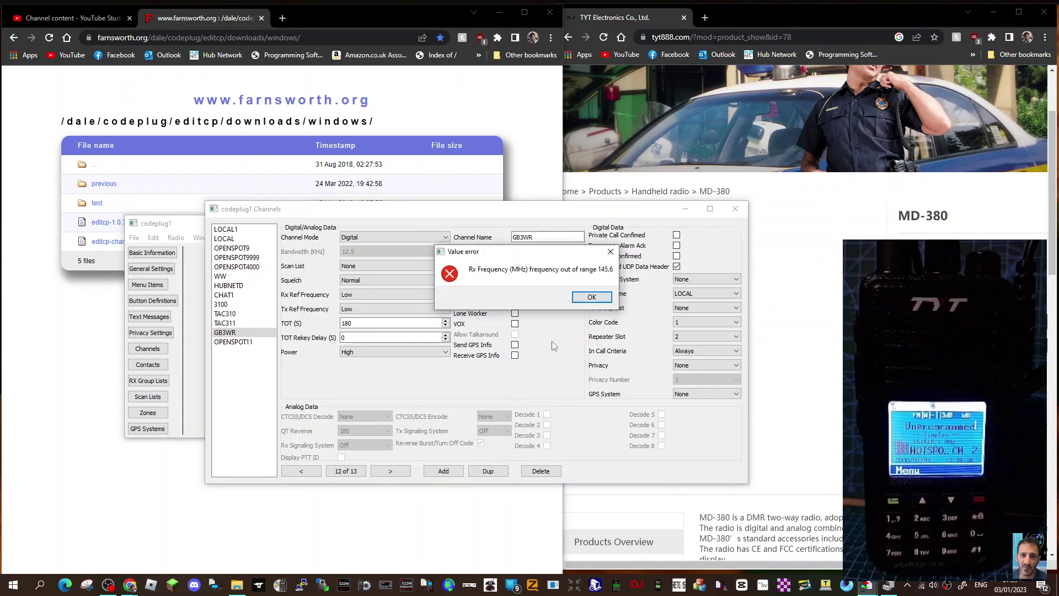
{"action": "key", "text": "Return"}
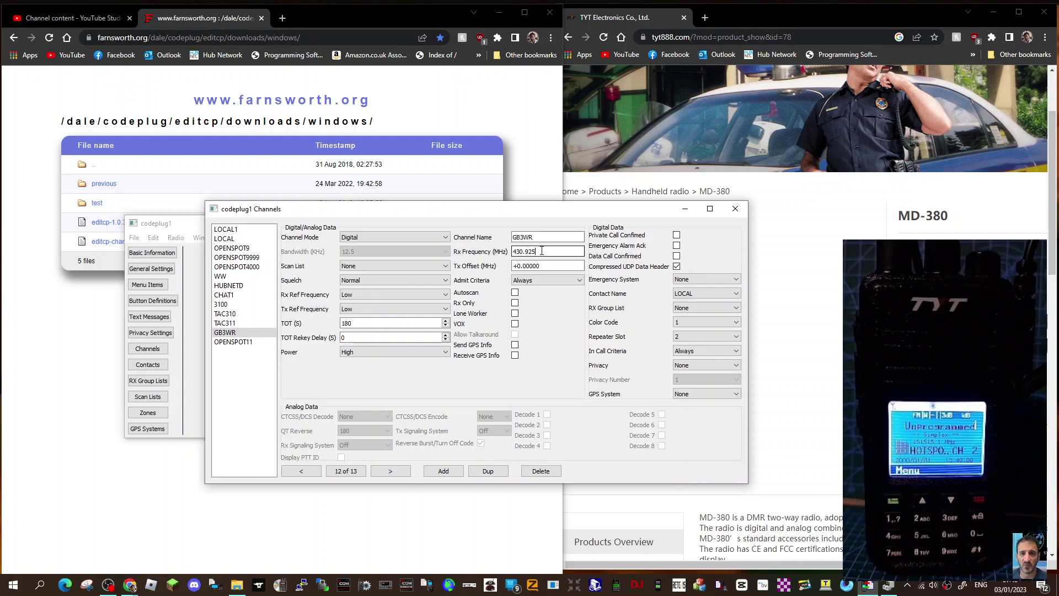
{"action": "left_click", "coordinate": [526, 266]}
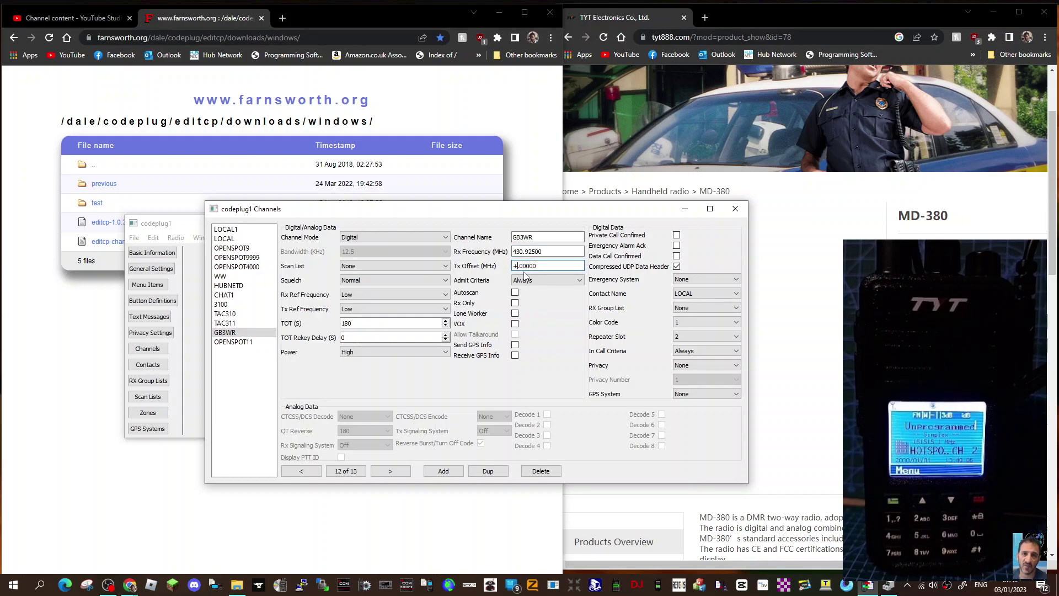
Step: Set the transmit offset to +7.6 MHz and name the channel GB3FI4
{"action": "type", "text": "7.6"}
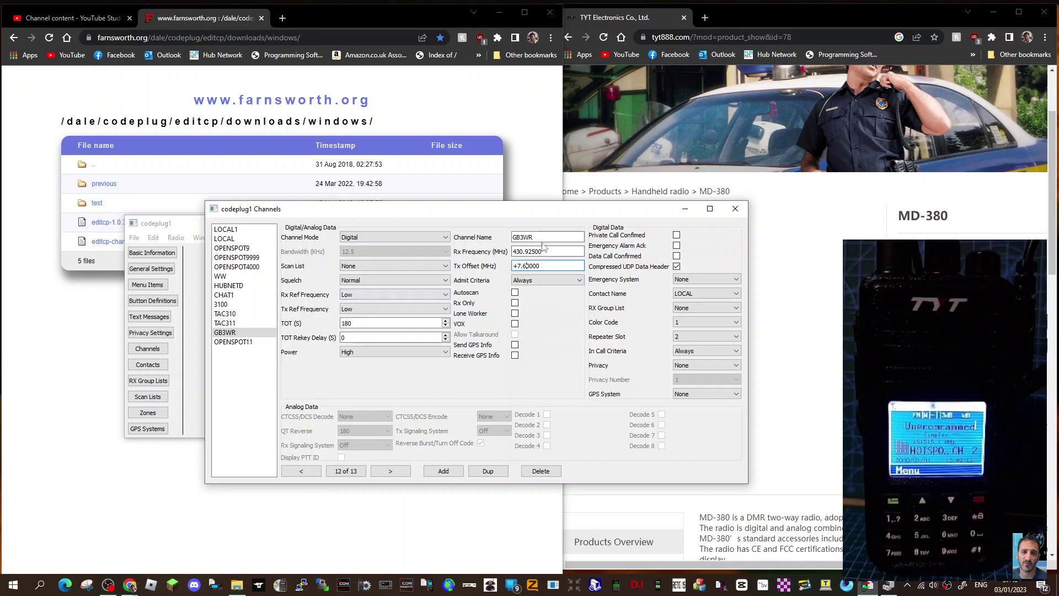
{"action": "left_click", "coordinate": [540, 237]}
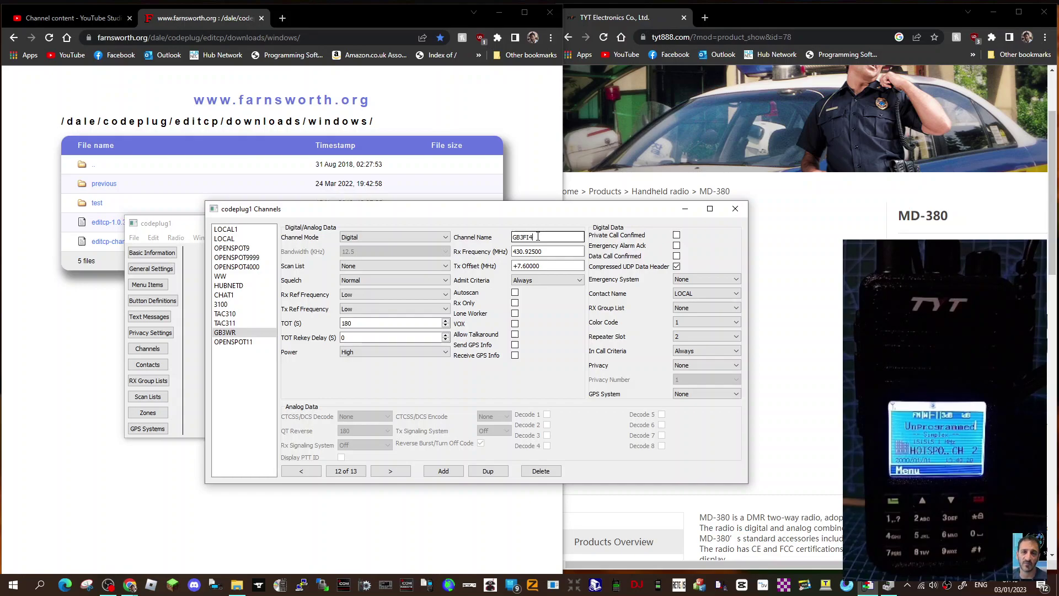
{"action": "type", "text": "GB3FI4"}
{"action": "key", "text": "Return"}
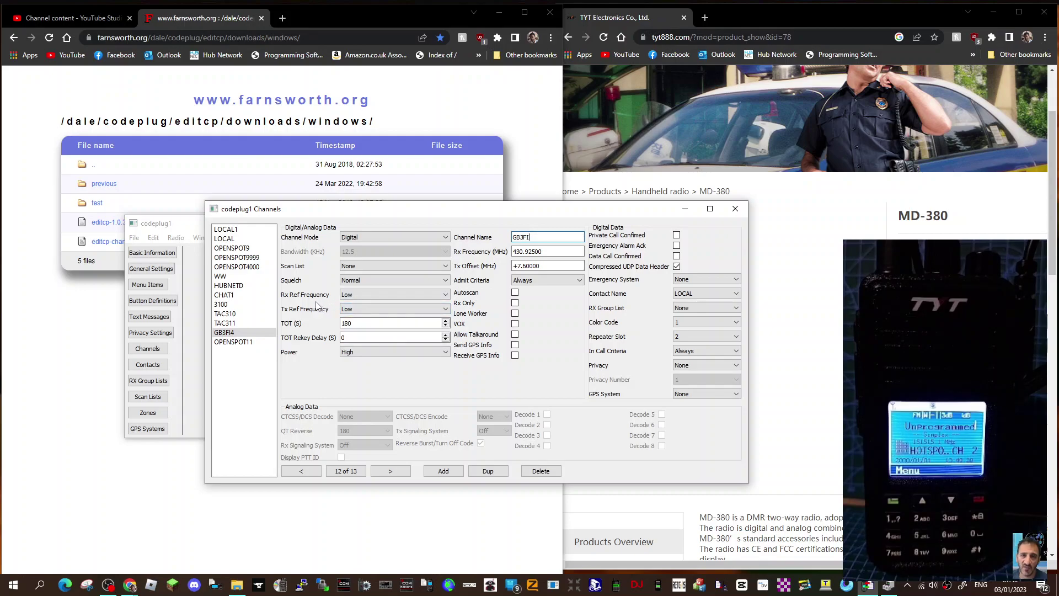
Step: Switch GB3FI to Analog mode and raise TOT to 300 seconds, keeping power High
{"action": "left_click", "coordinate": [446, 296]}
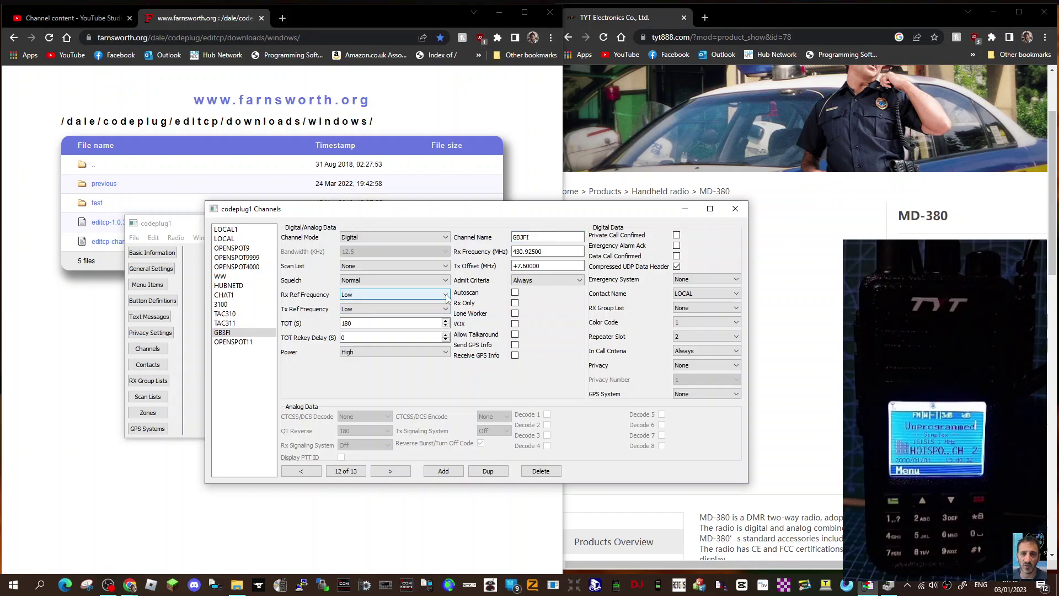
{"action": "left_click", "coordinate": [446, 295]}
{"action": "left_click", "coordinate": [446, 295]}
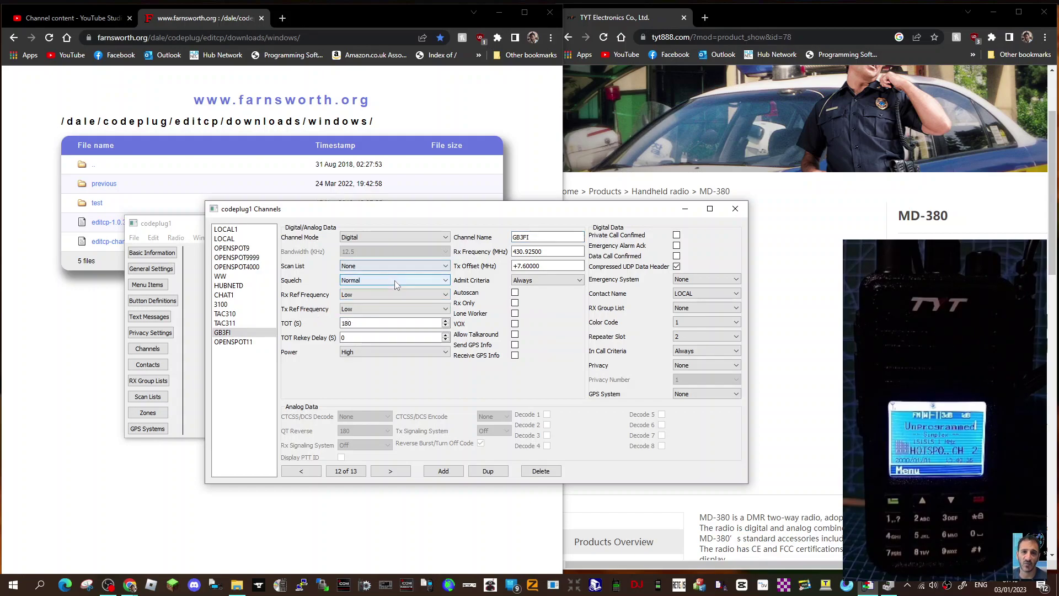
{"action": "left_click", "coordinate": [397, 237]}
{"action": "left_click", "coordinate": [401, 246]}
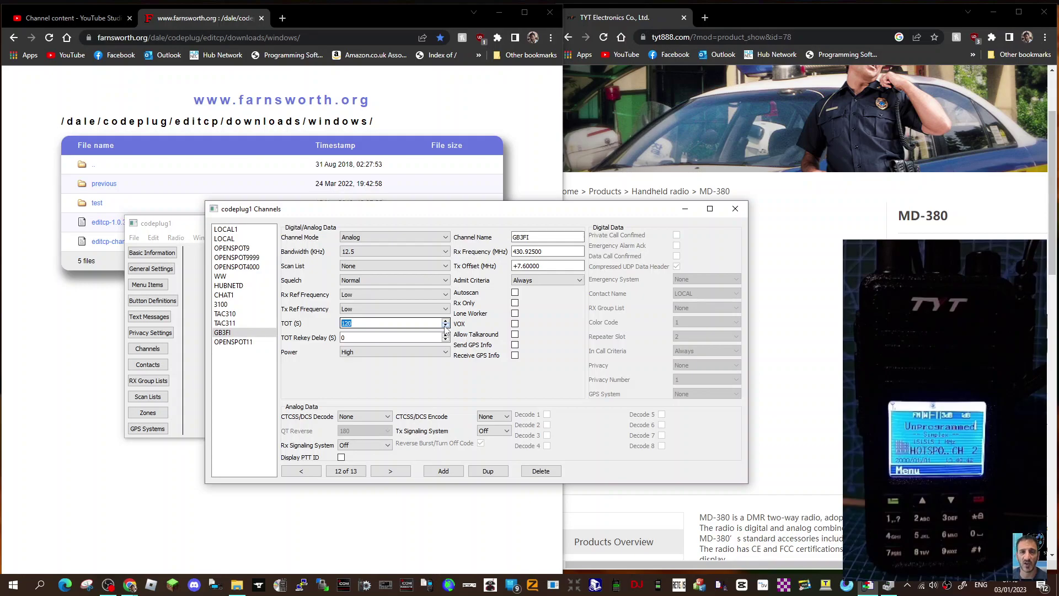
{"action": "left_click", "coordinate": [446, 322]}
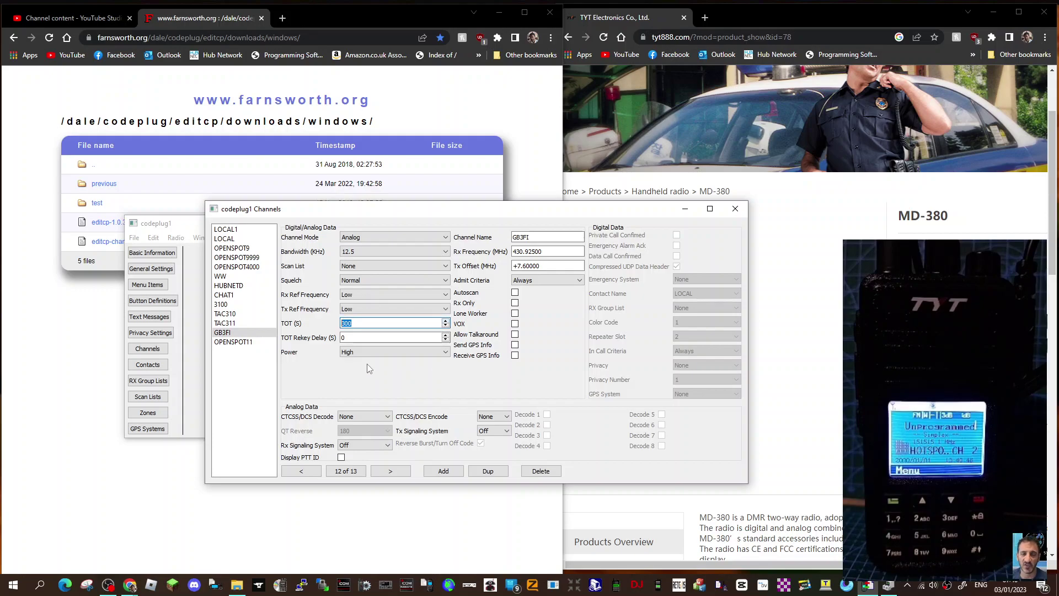
{"action": "left_click", "coordinate": [448, 355]}
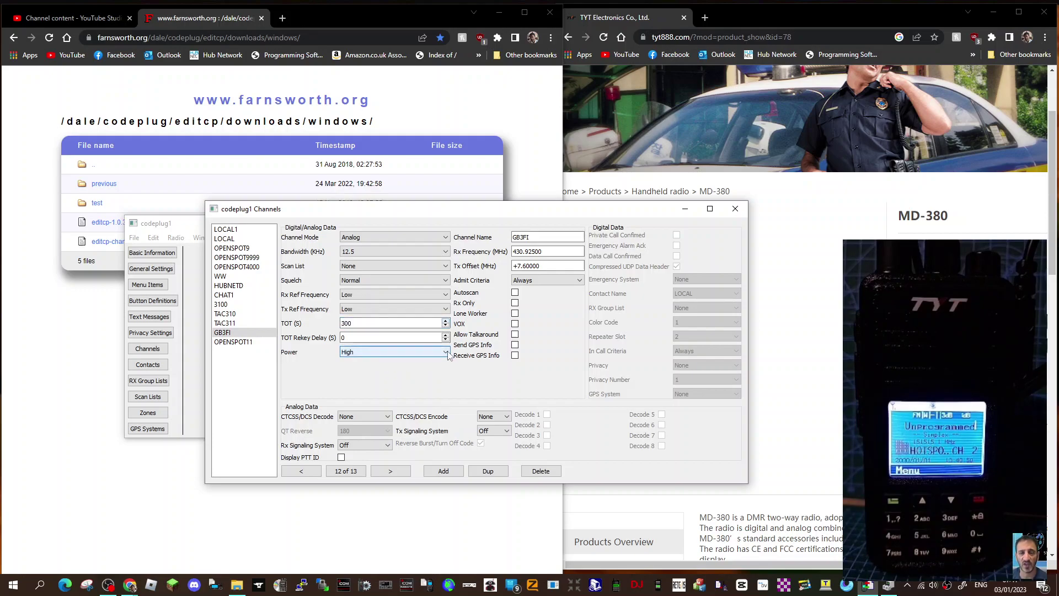
{"action": "left_click", "coordinate": [447, 355]}
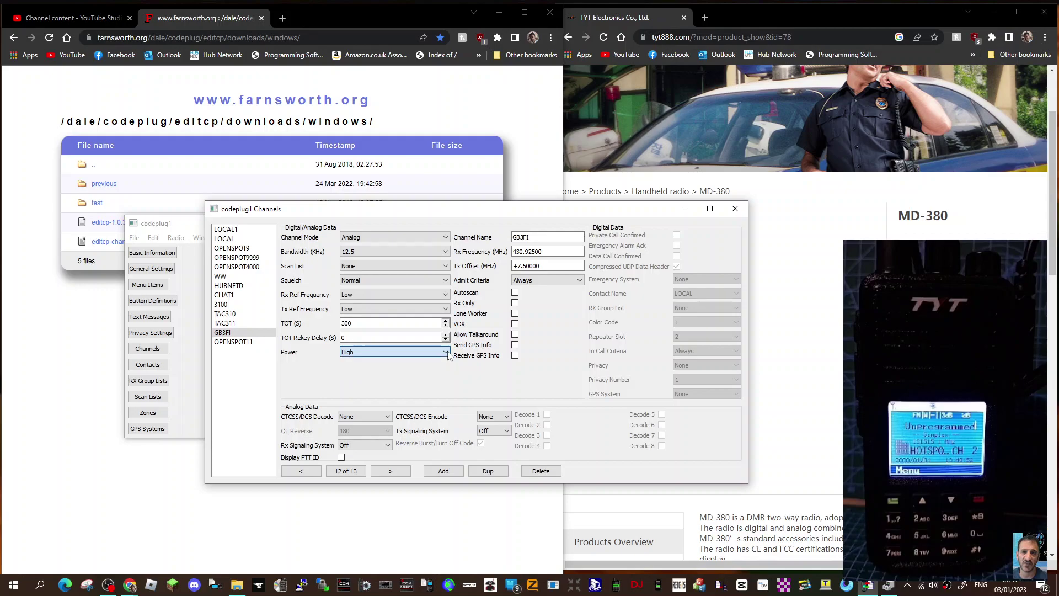
Step: Leave the CTCSS/DCS decode tone at None and set the encode tone to 77.0
{"action": "left_click", "coordinate": [387, 417]}
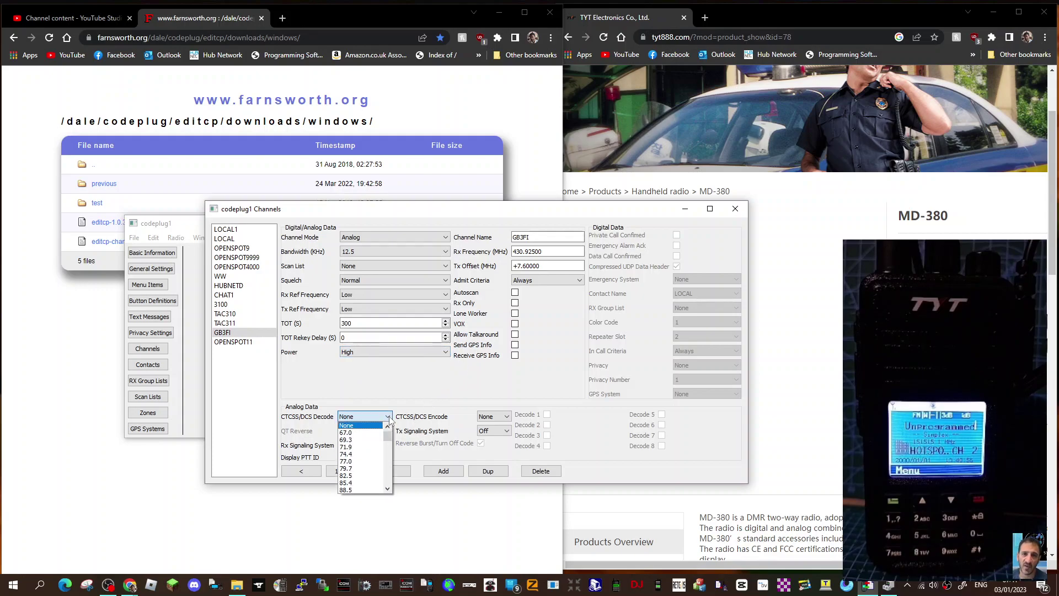
{"action": "left_click", "coordinate": [367, 462]}
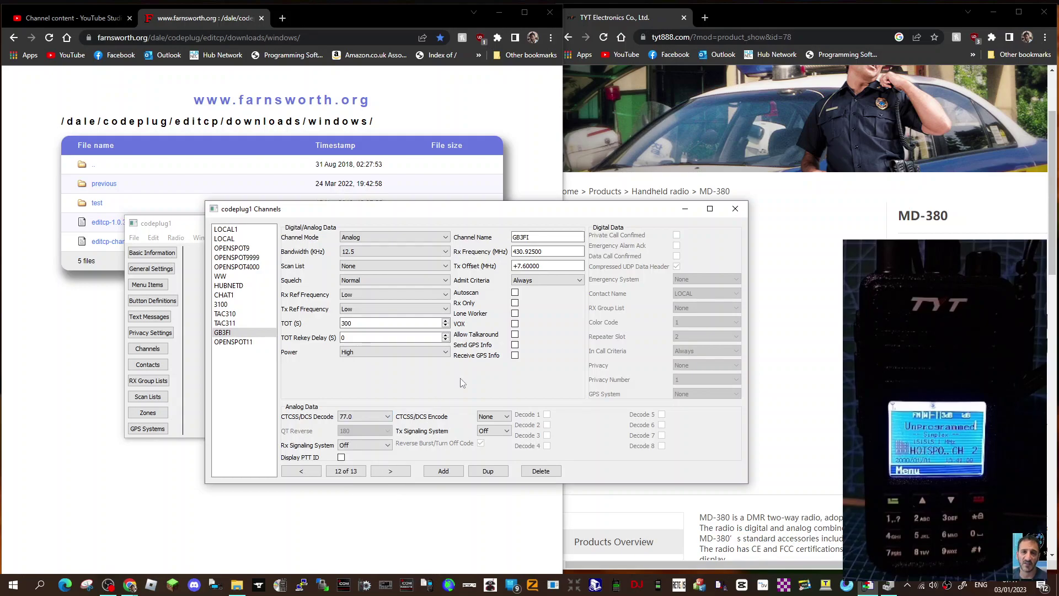
{"action": "left_click", "coordinate": [389, 417]}
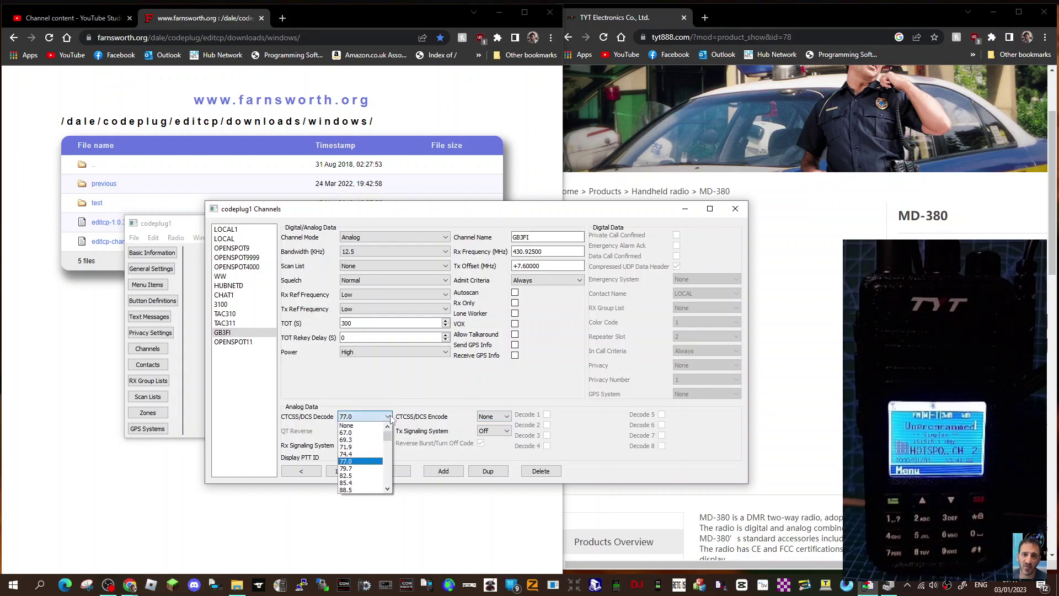
{"action": "left_click", "coordinate": [365, 426]}
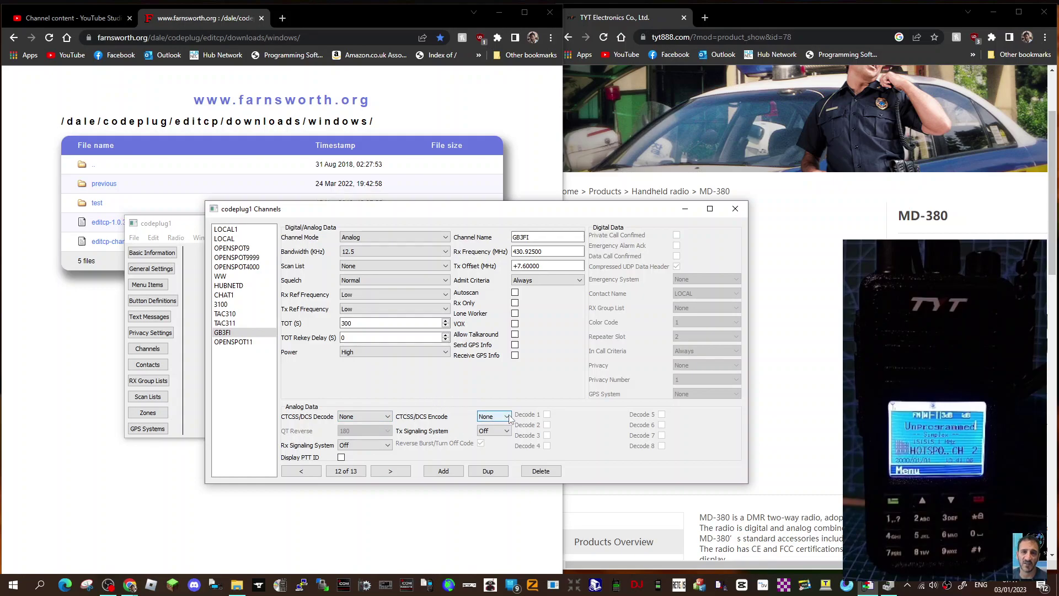
{"action": "left_click", "coordinate": [489, 418]}
{"action": "left_click", "coordinate": [502, 463]}
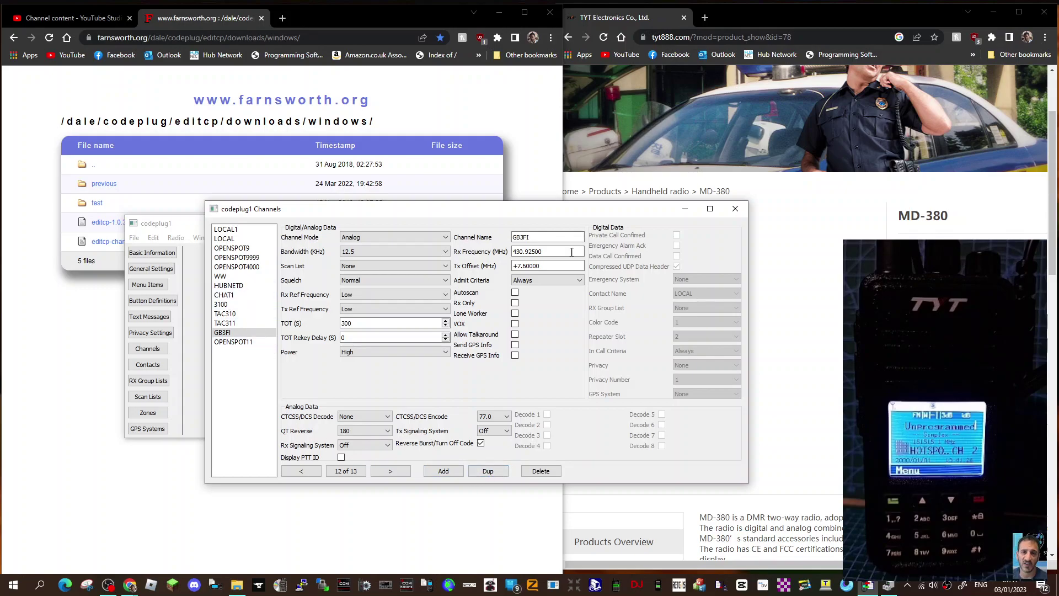
Step: Open the Zones editor and add GB3FI to the ANALOGREP zone's members
{"action": "left_click", "coordinate": [736, 212]}
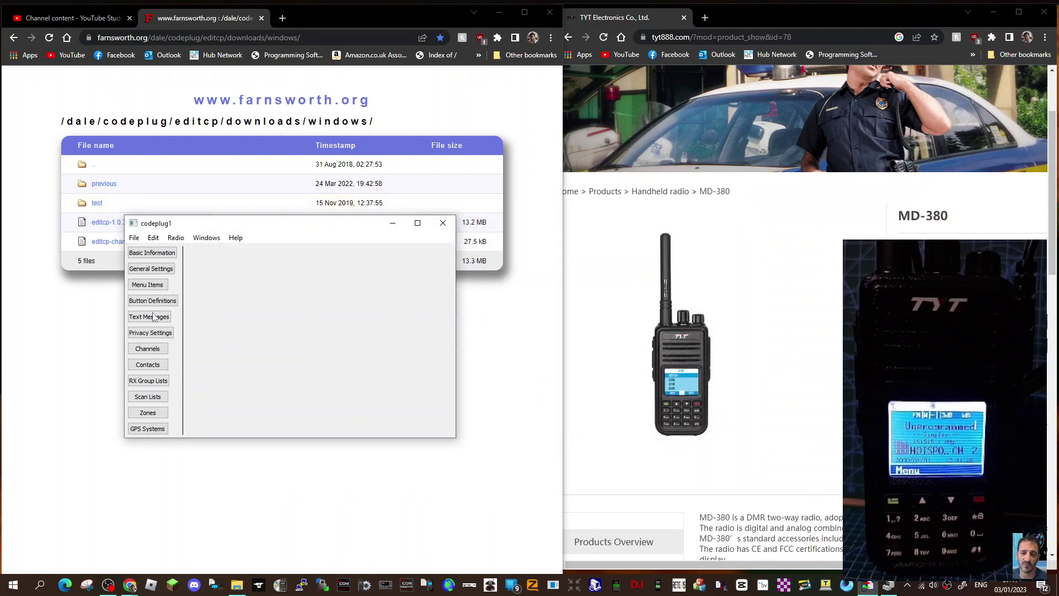
{"action": "left_click", "coordinate": [148, 413]}
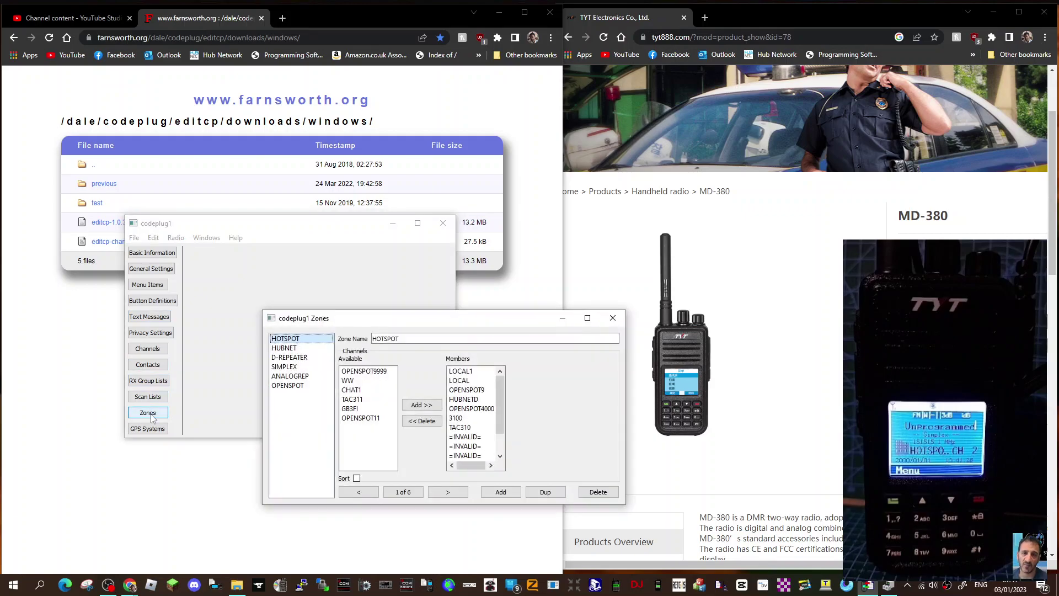
{"action": "left_click", "coordinate": [291, 377]}
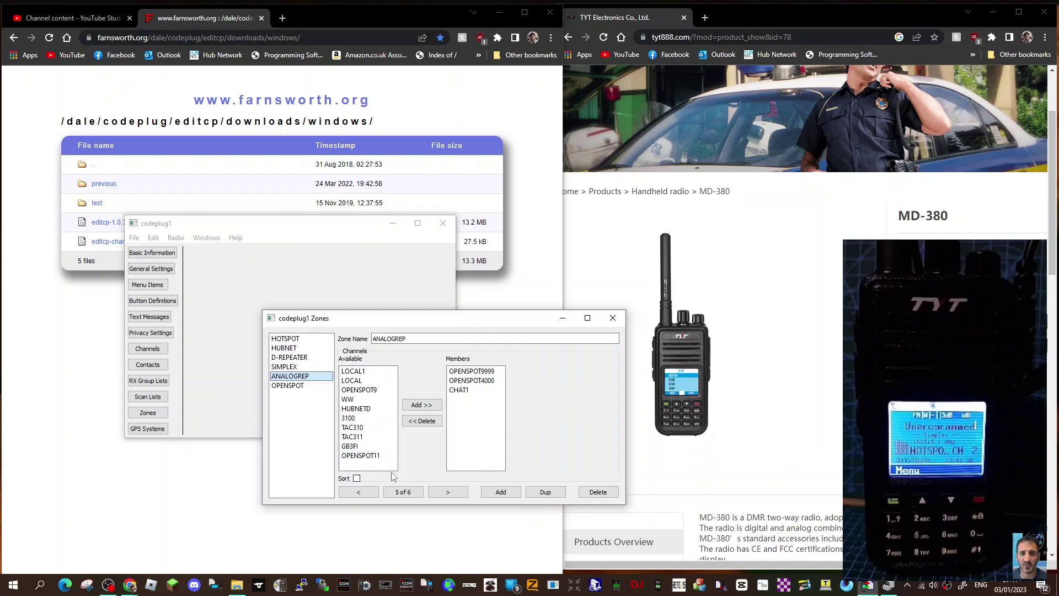
{"action": "left_click", "coordinate": [355, 447]}
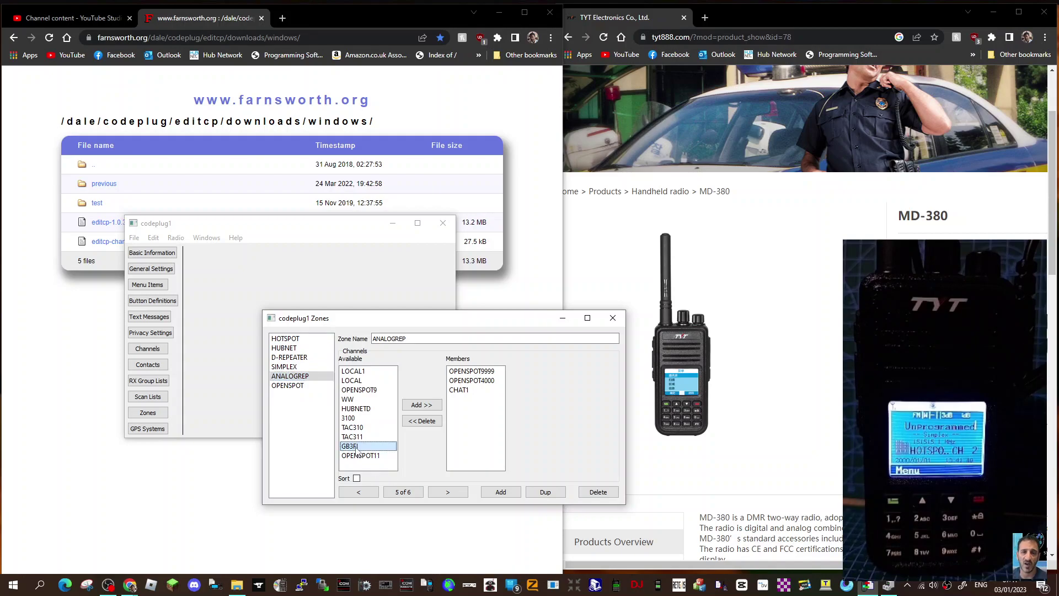
{"action": "left_click", "coordinate": [429, 407]}
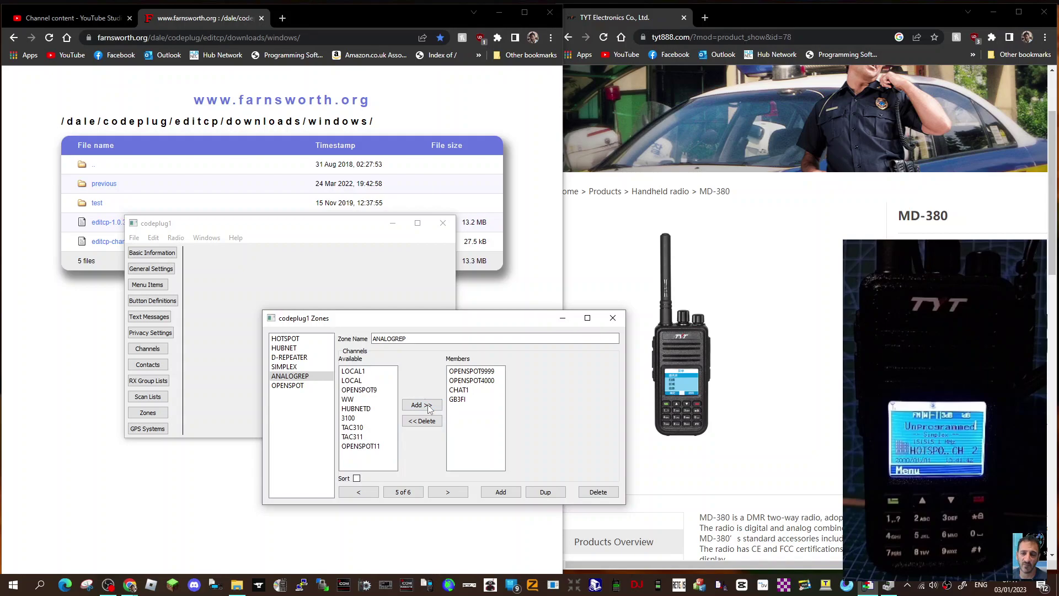
{"action": "left_click", "coordinate": [291, 340]}
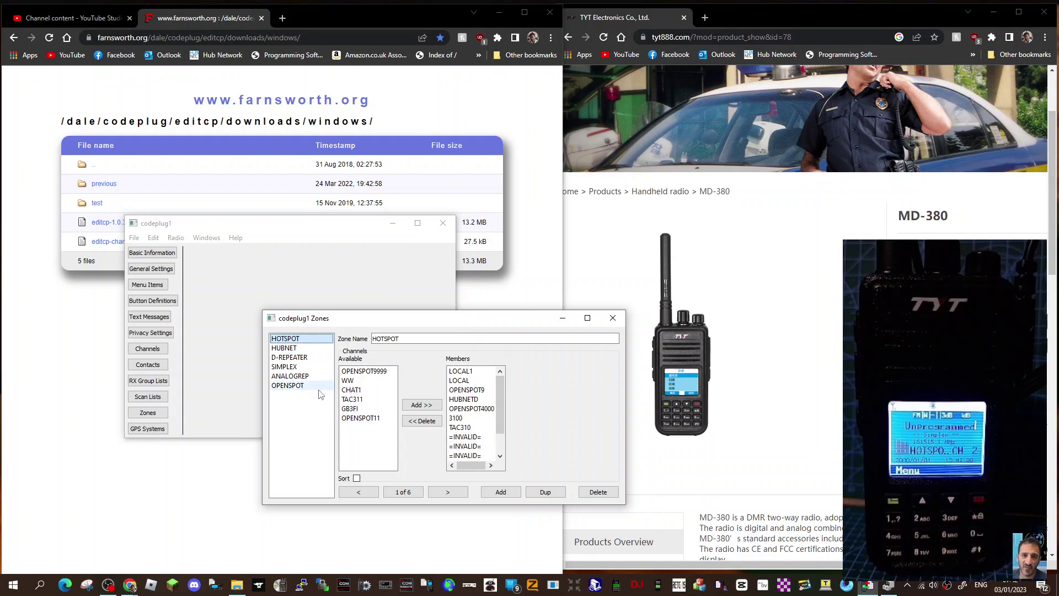
Step: Add GB3FI to the HOTSPOT zone's member channels
{"action": "left_click", "coordinate": [423, 411]}
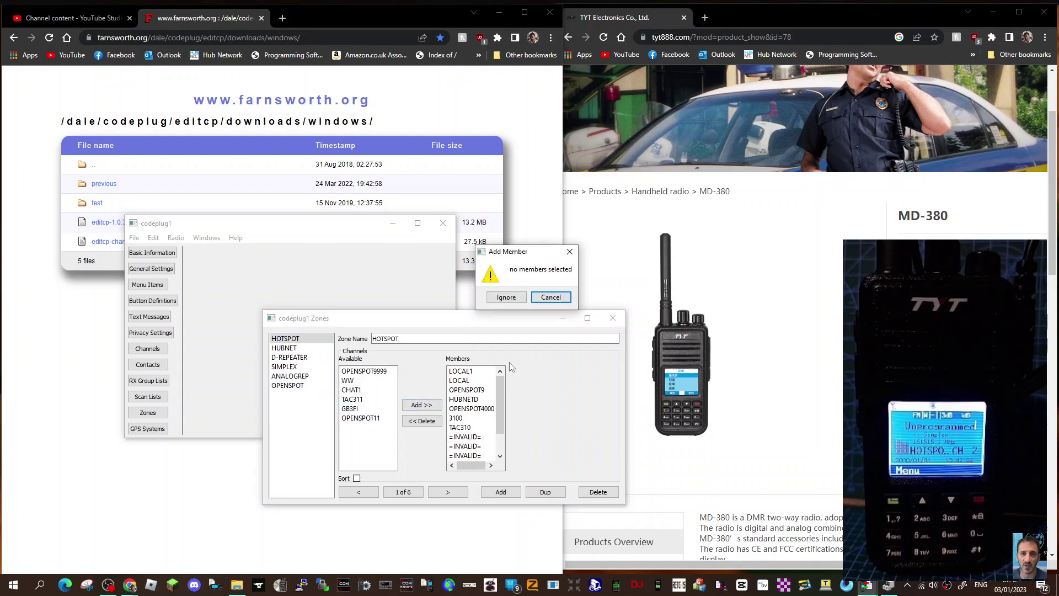
{"action": "left_click", "coordinate": [550, 299]}
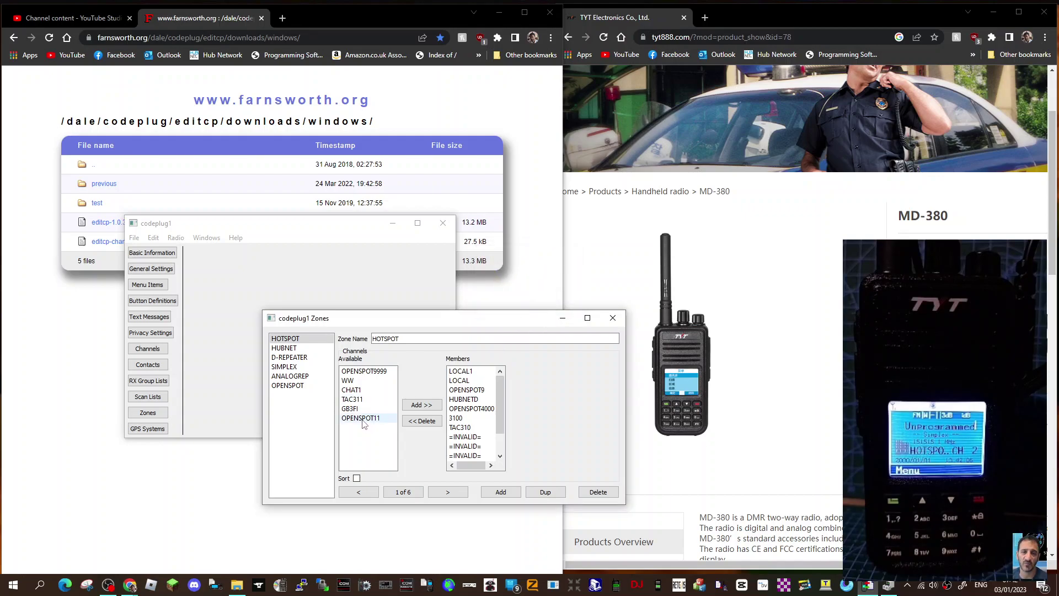
{"action": "left_click", "coordinate": [353, 409]}
{"action": "left_click", "coordinate": [424, 408]}
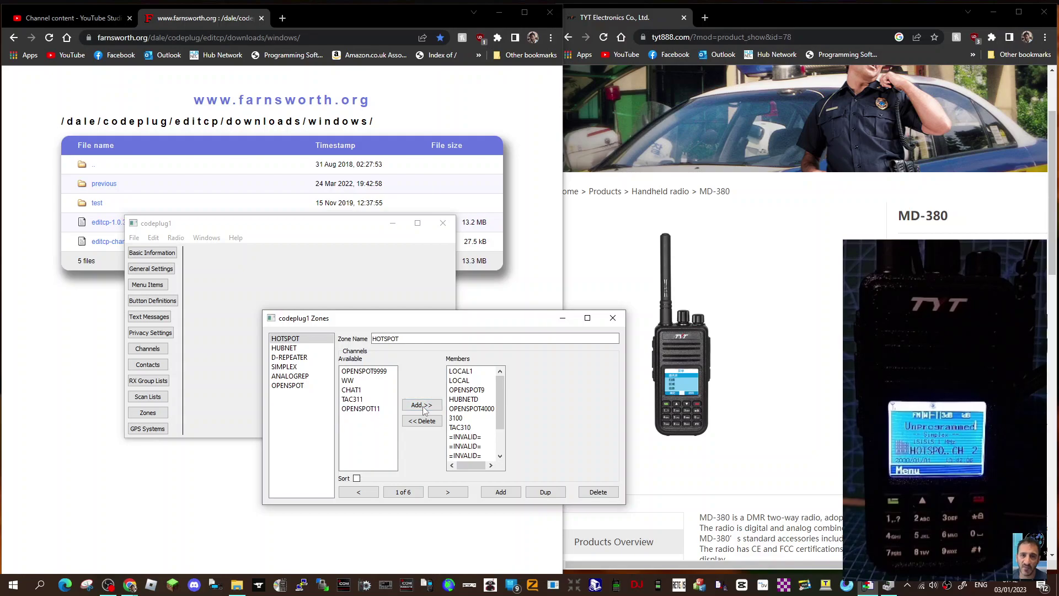
Step: Delete the =INVALID= entries from the HOTSPOT zone's member list
{"action": "scroll", "coordinate": [504, 422], "scroll_direction": "down", "scroll_amount": 2}
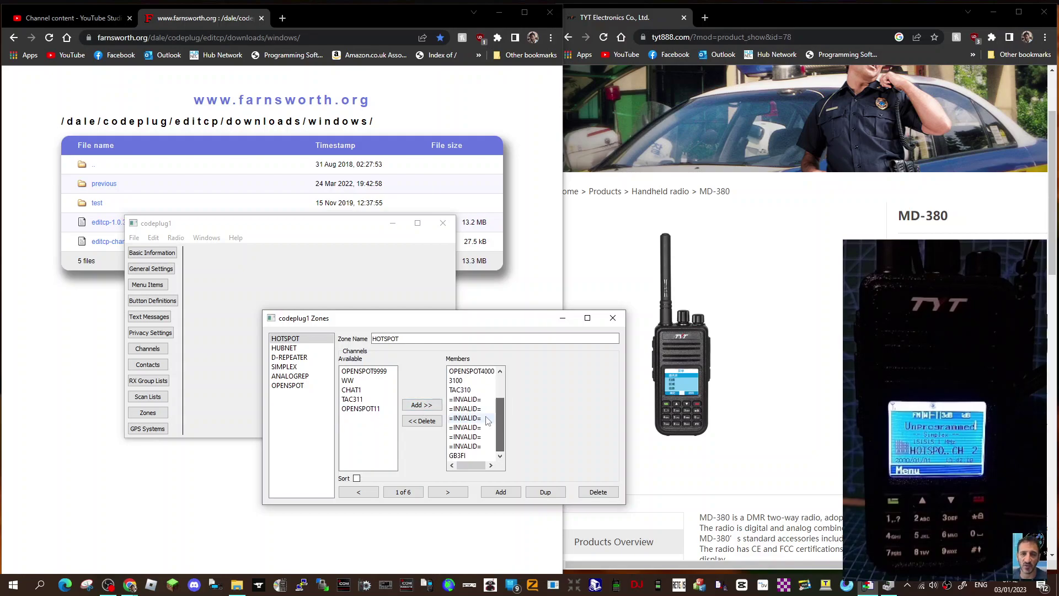
{"action": "left_click", "coordinate": [470, 399]}
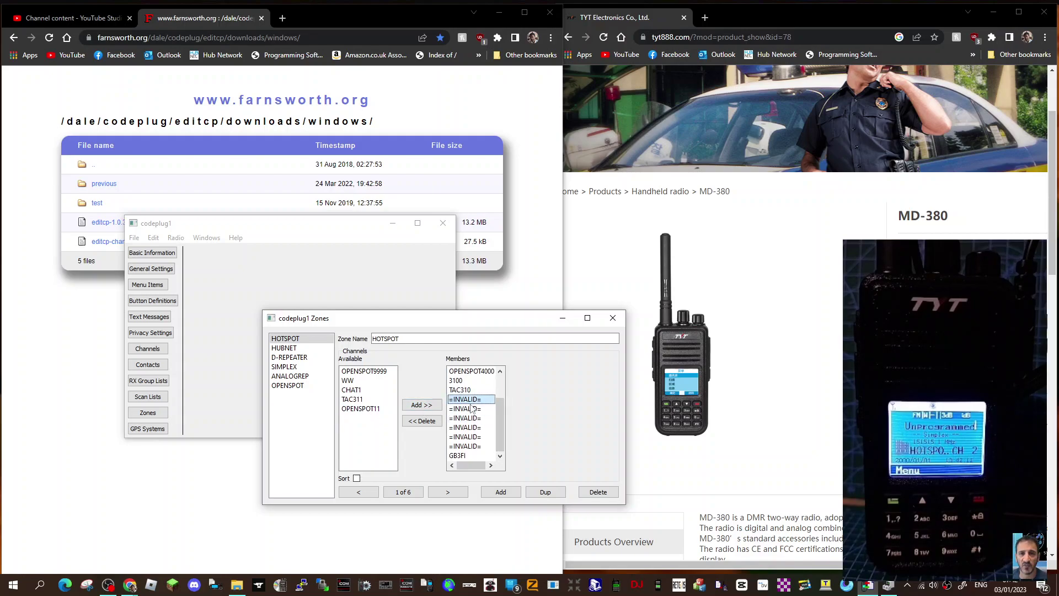
{"action": "left_click", "coordinate": [433, 422]}
{"action": "left_click", "coordinate": [432, 422]}
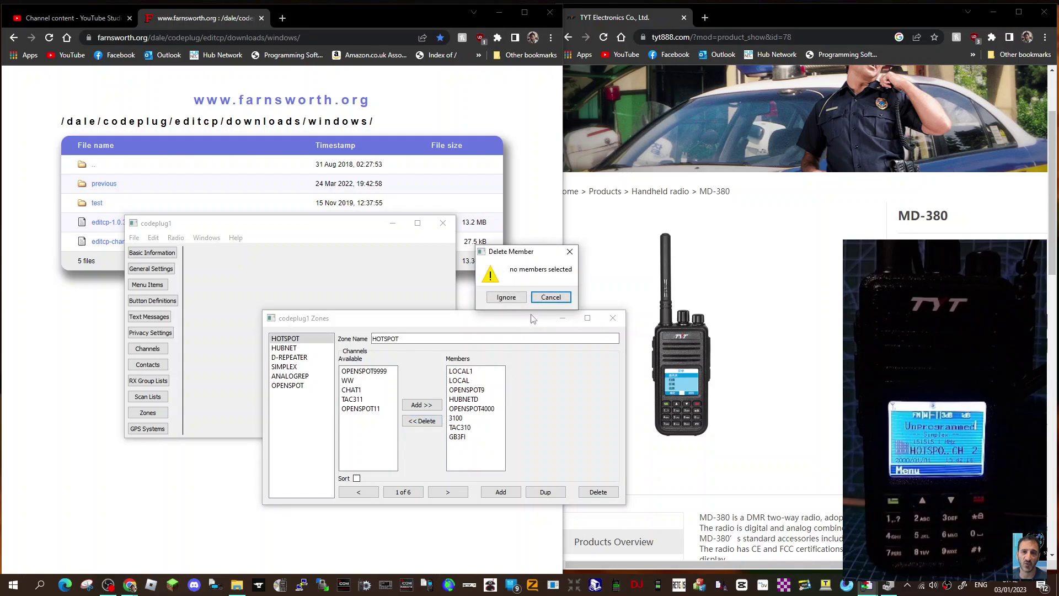
{"action": "left_click", "coordinate": [549, 298]}
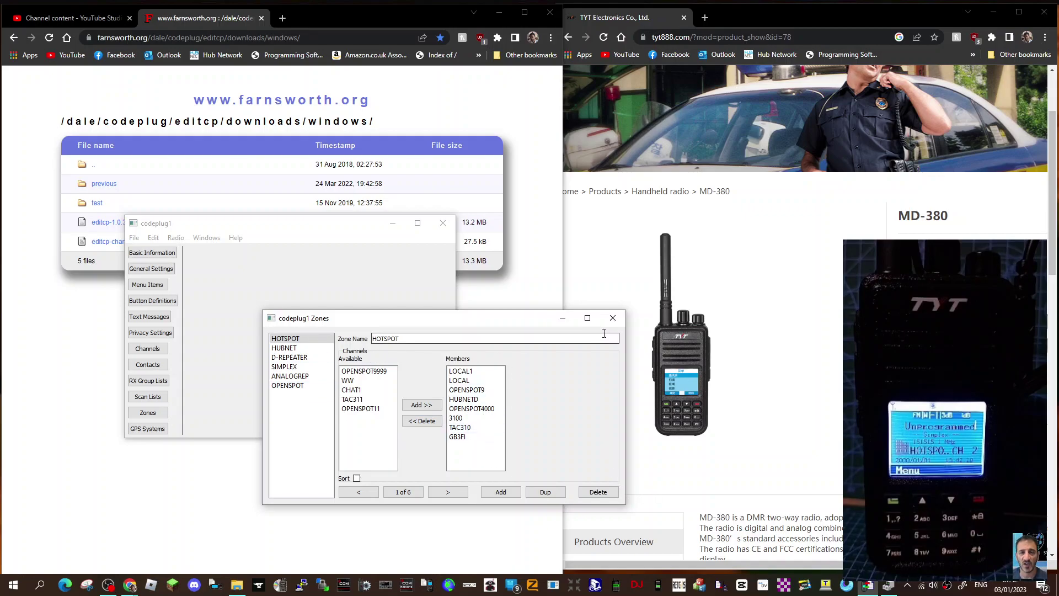
Step: Write codeplug1 to the MD-380, ignoring the invalid-field warning and confirming with Yes
{"action": "left_click", "coordinate": [617, 321]}
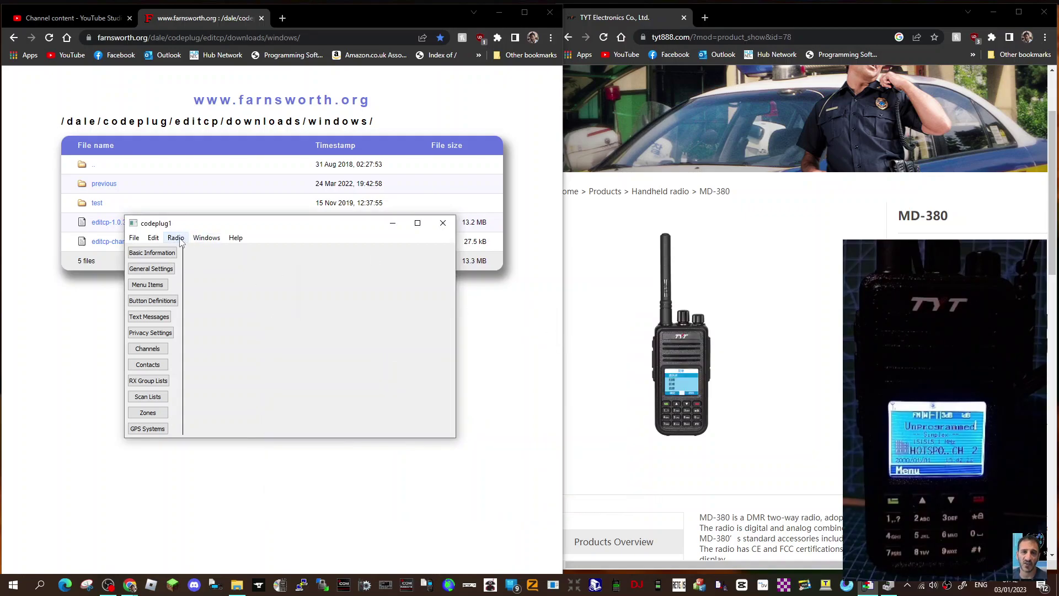
{"action": "left_click", "coordinate": [179, 239]}
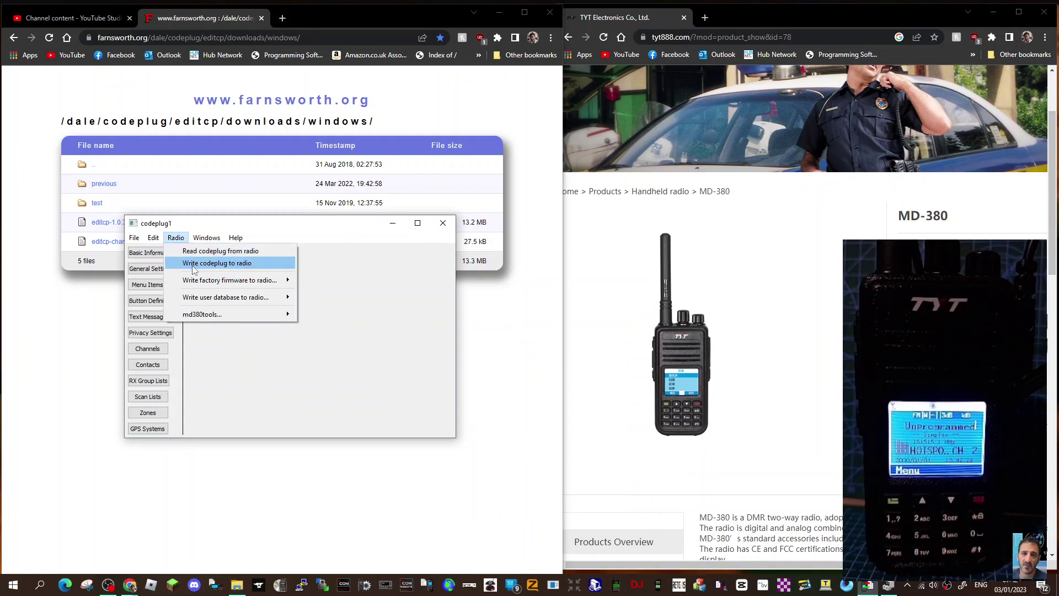
{"action": "left_click", "coordinate": [194, 263]}
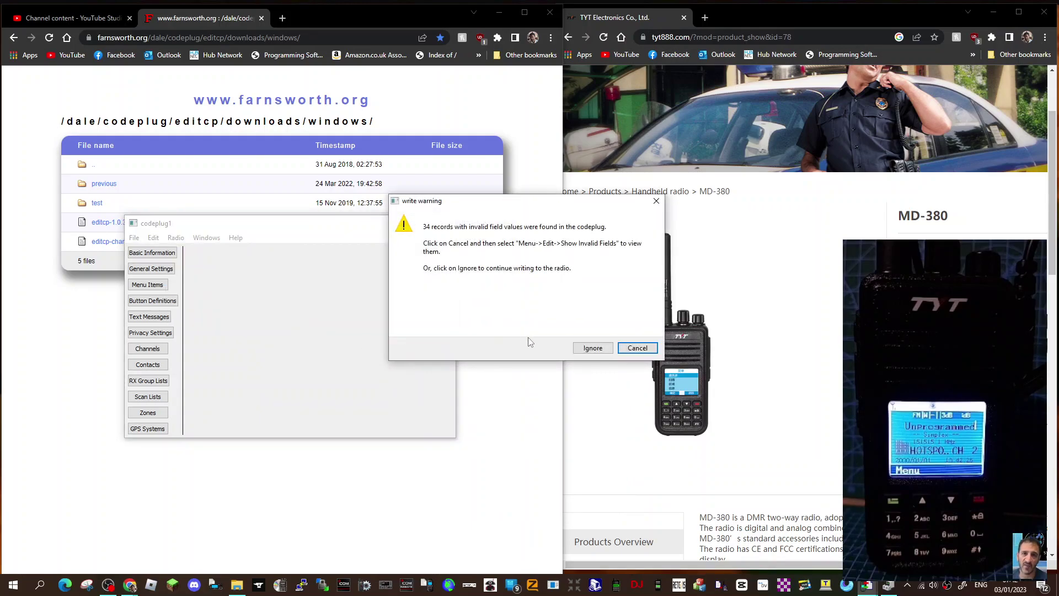
{"action": "left_click", "coordinate": [589, 351]}
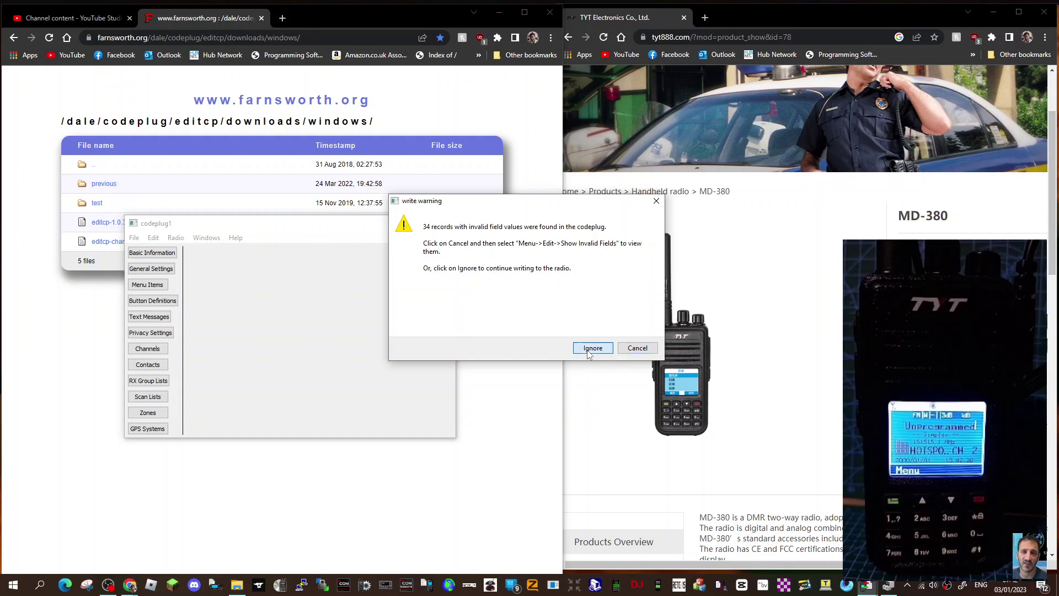
{"action": "left_click", "coordinate": [555, 328]}
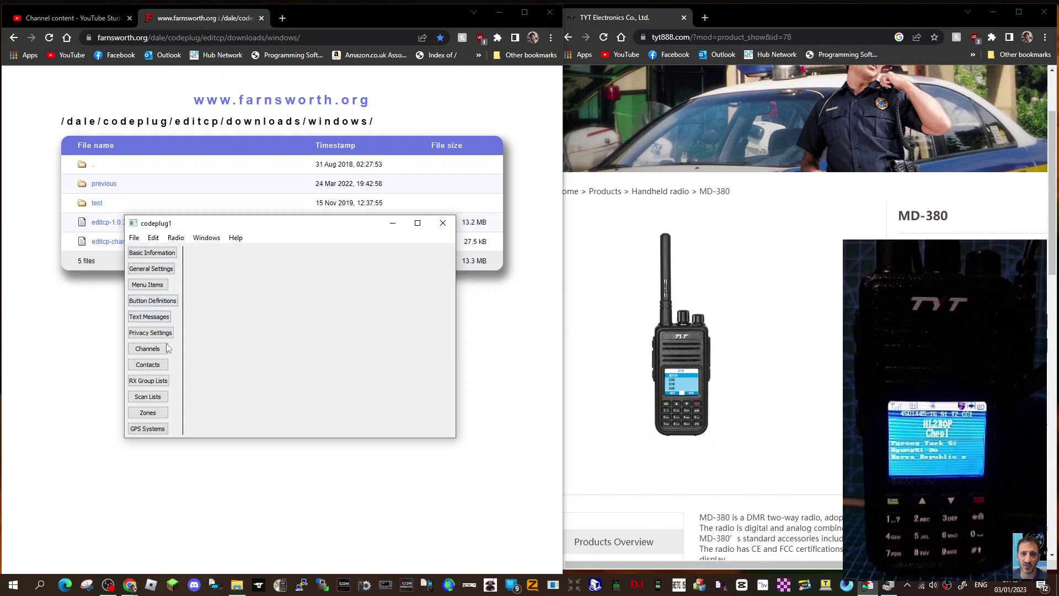
Step: Add a Group contact named CHAT2 with call ID 2350
{"action": "left_click", "coordinate": [146, 350]}
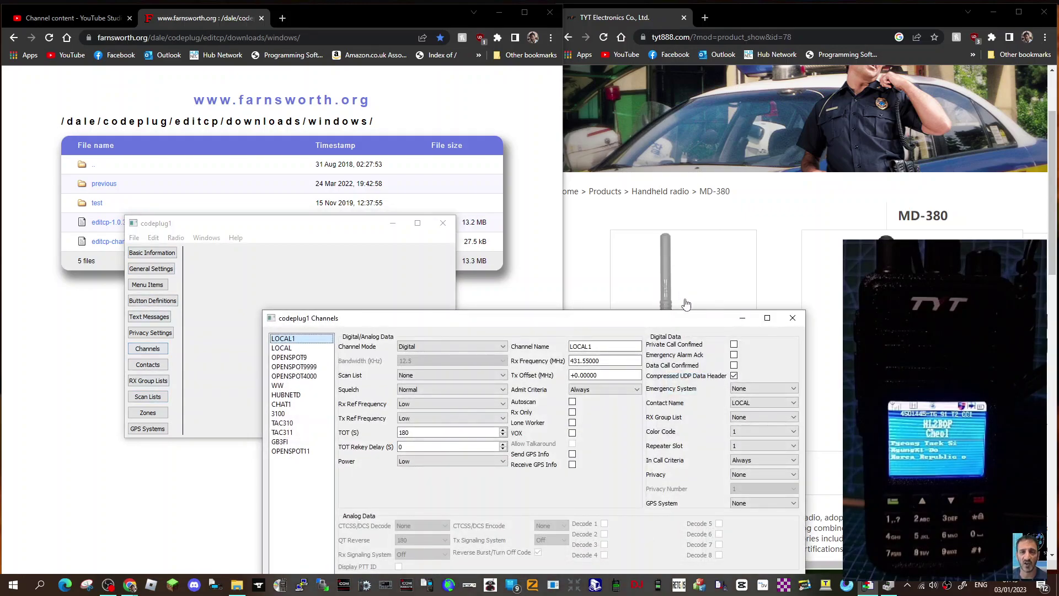
{"action": "left_click", "coordinate": [792, 318]}
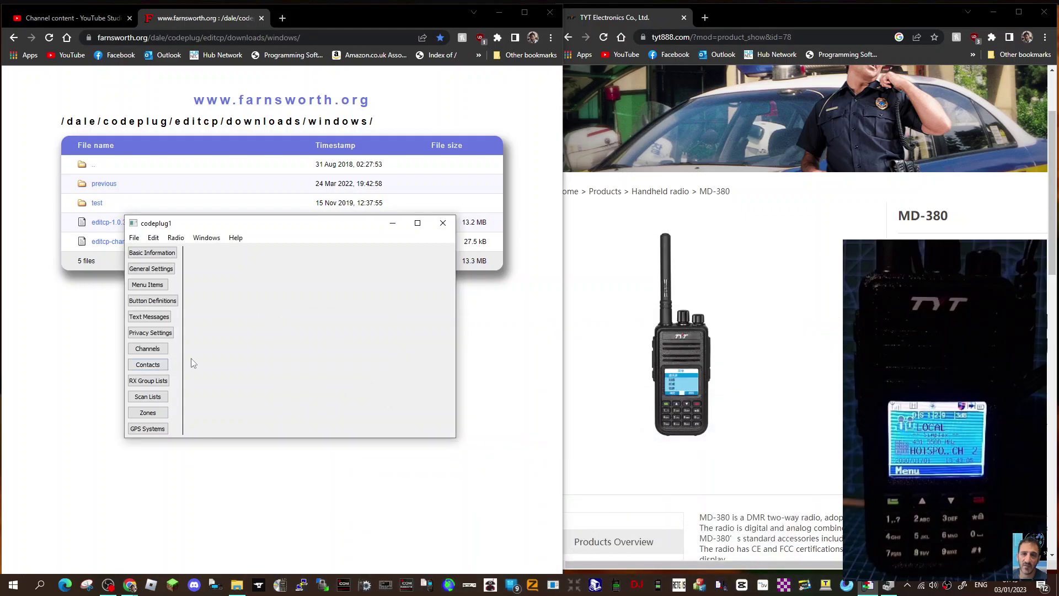
{"action": "left_click", "coordinate": [161, 366]}
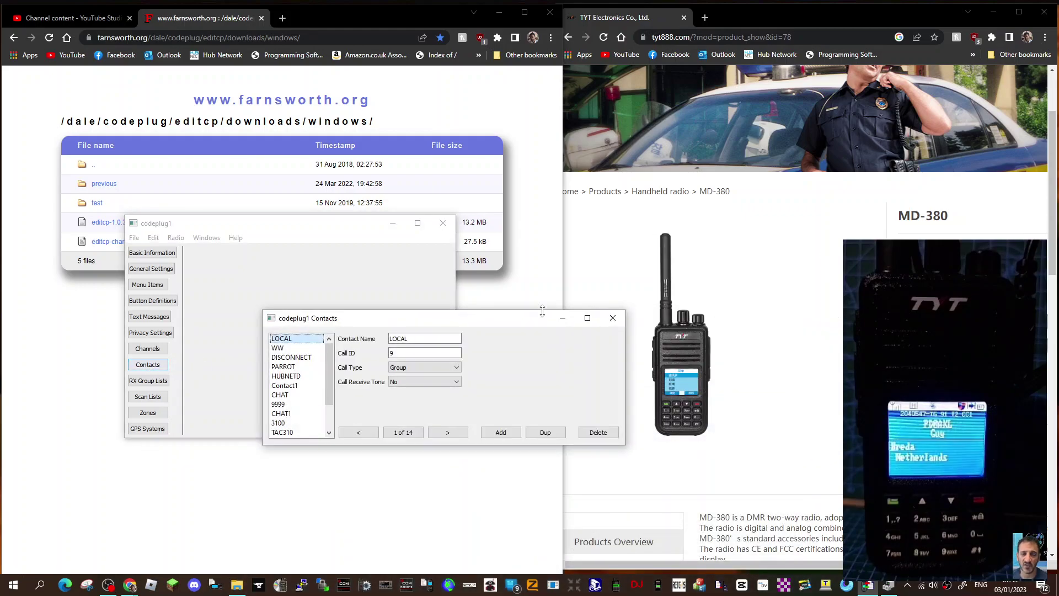
{"action": "left_click_drag", "start_coordinate": [499, 322], "coordinate": [428, 262]}
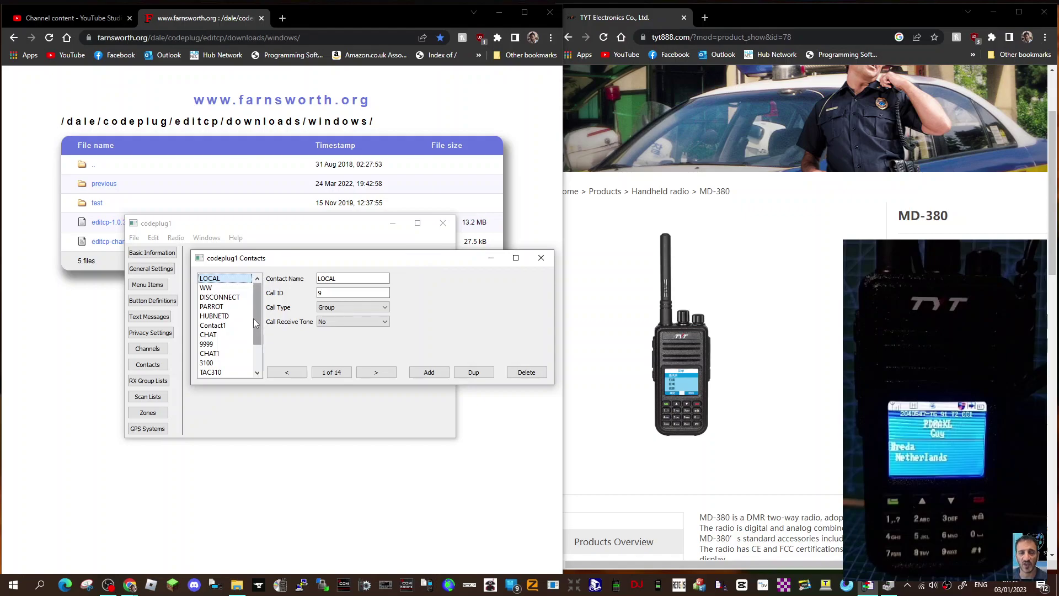
{"action": "mouse_move", "coordinate": [253, 319]}
{"action": "left_mouse_down"}
{"action": "mouse_move", "coordinate": [257, 342]}
{"action": "mouse_move", "coordinate": [255, 318]}
{"action": "left_mouse_up"}
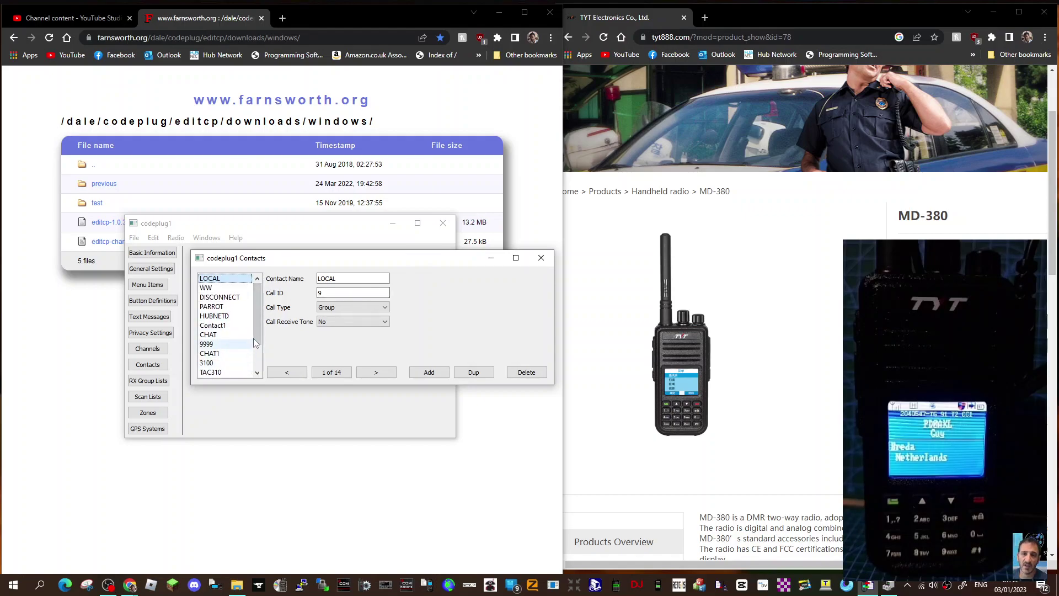
{"action": "mouse_move", "coordinate": [254, 342]}
{"action": "left_mouse_down"}
{"action": "mouse_move", "coordinate": [259, 361]}
{"action": "mouse_move", "coordinate": [254, 329]}
{"action": "left_mouse_up"}
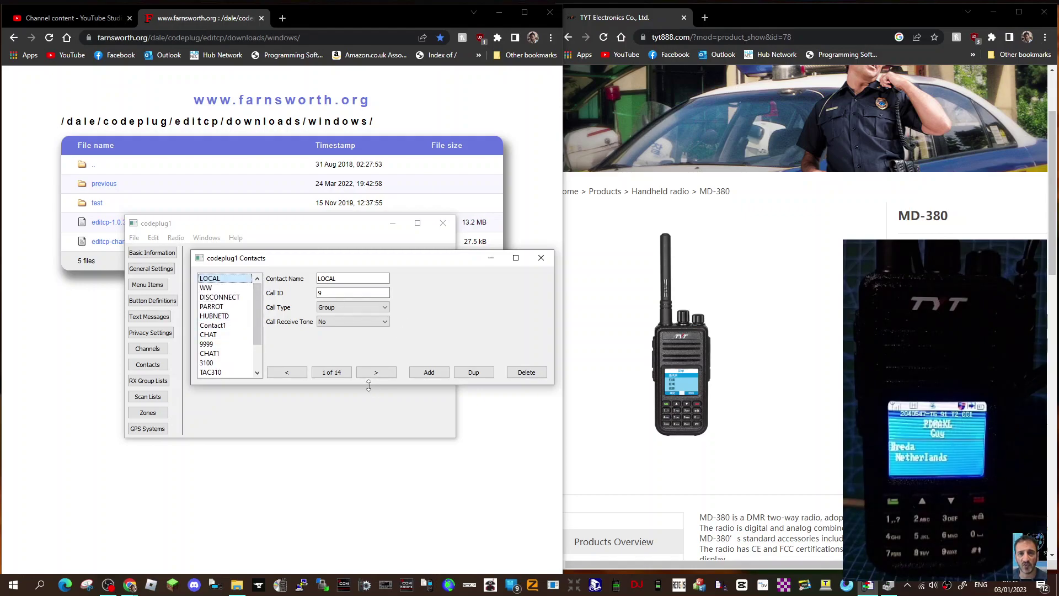
{"action": "left_click", "coordinate": [436, 372]}
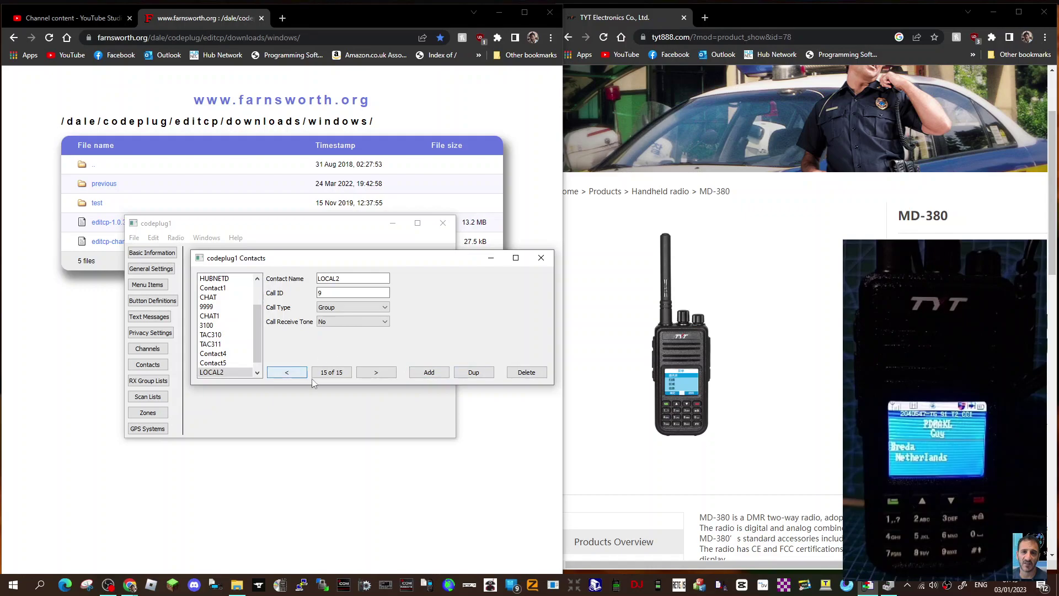
{"action": "left_click", "coordinate": [346, 279]}
{"action": "key", "text": "BackSpace"}
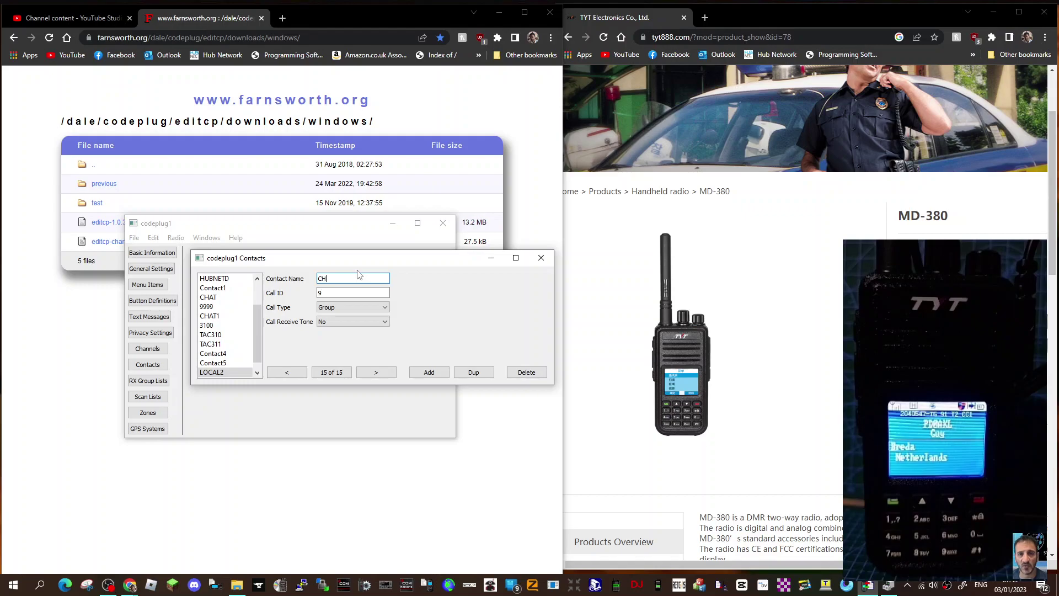
{"action": "type", "text": "CHAT2"}
{"action": "left_click", "coordinate": [336, 294]}
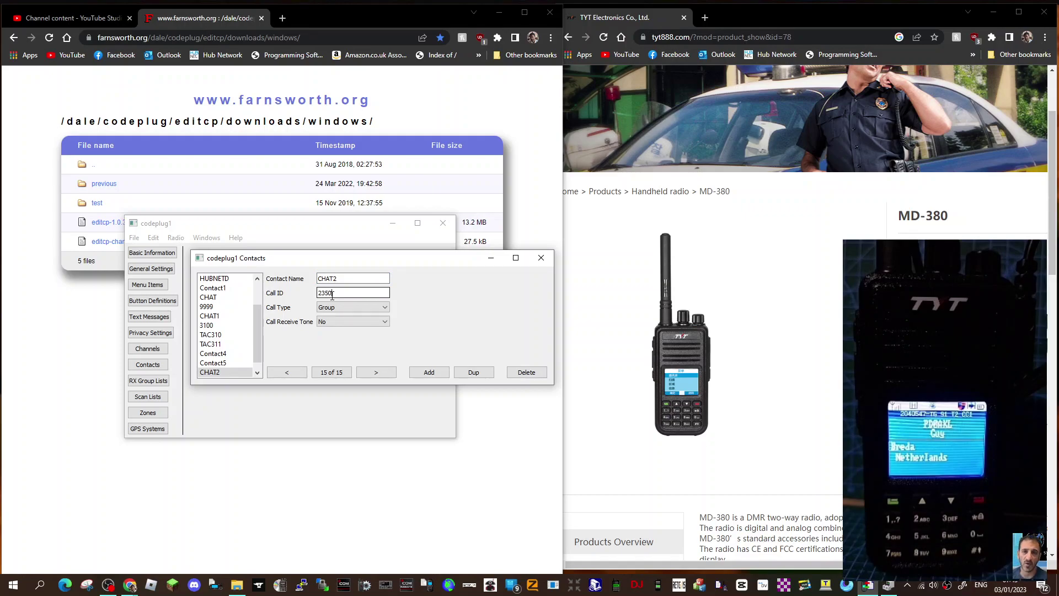
{"action": "type", "text": "2350"}
{"action": "left_click", "coordinate": [385, 309]}
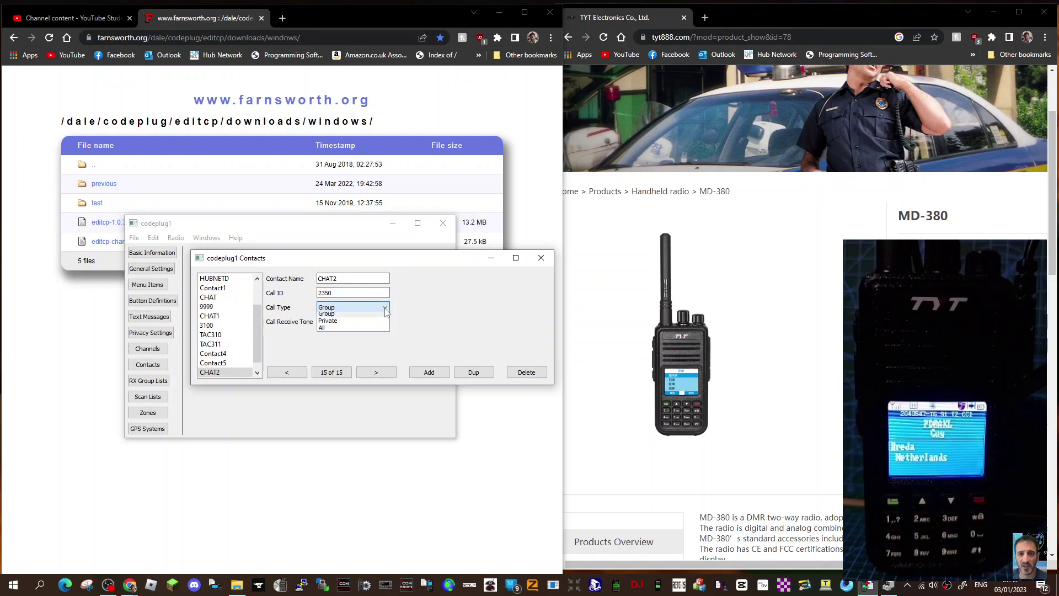
{"action": "left_click", "coordinate": [385, 309]}
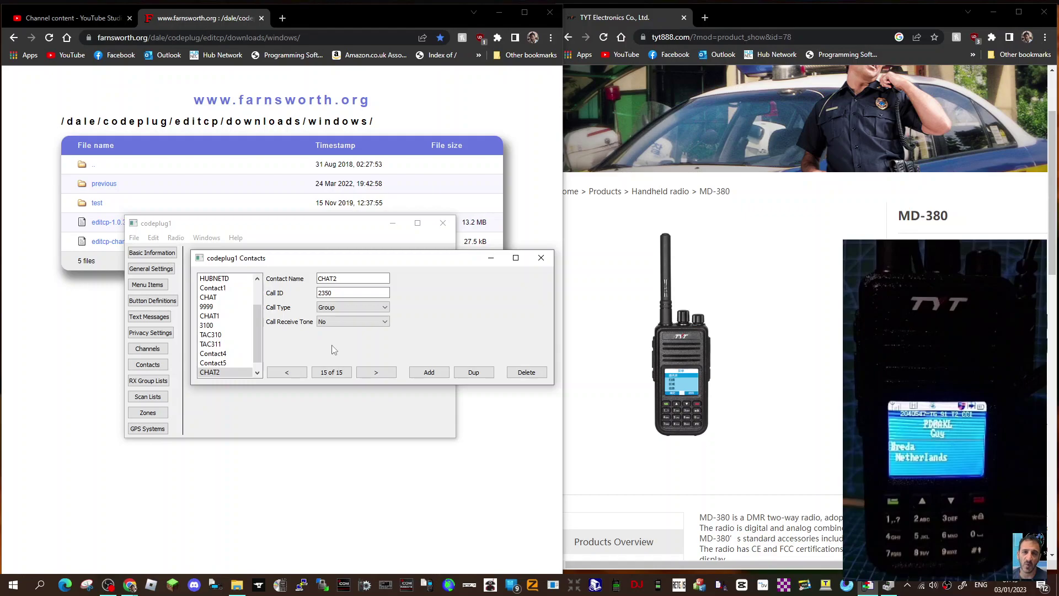
Step: Add a Private echo-test contact named ECHO with call ID 9990
{"action": "left_click", "coordinate": [428, 373]}
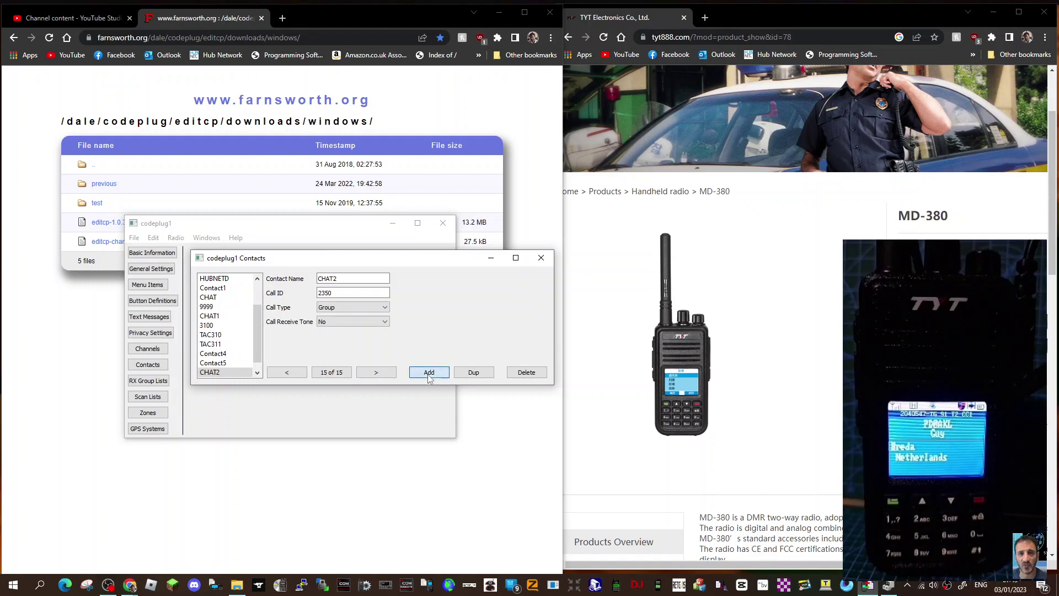
{"action": "double_click", "coordinate": [346, 280]}
{"action": "type", "text": "ECHO"}
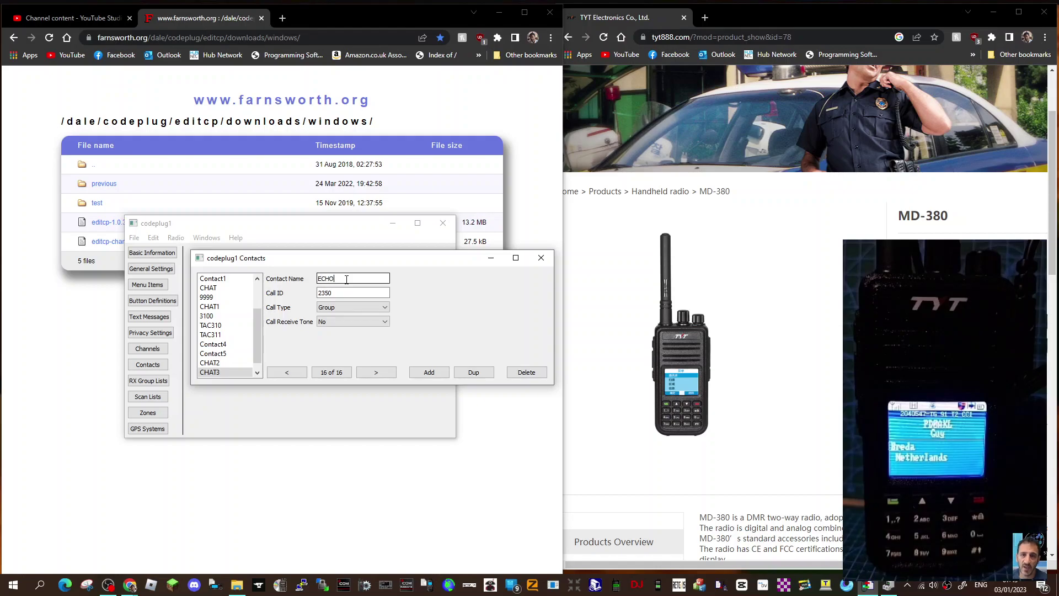
{"action": "left_click", "coordinate": [346, 294]}
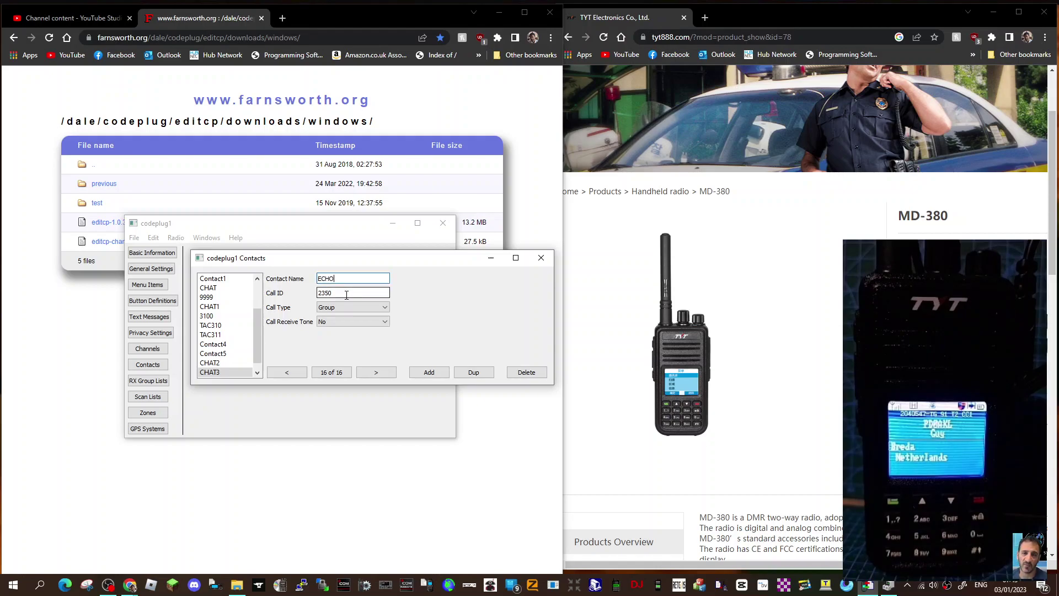
{"action": "double_click", "coordinate": [345, 294]}
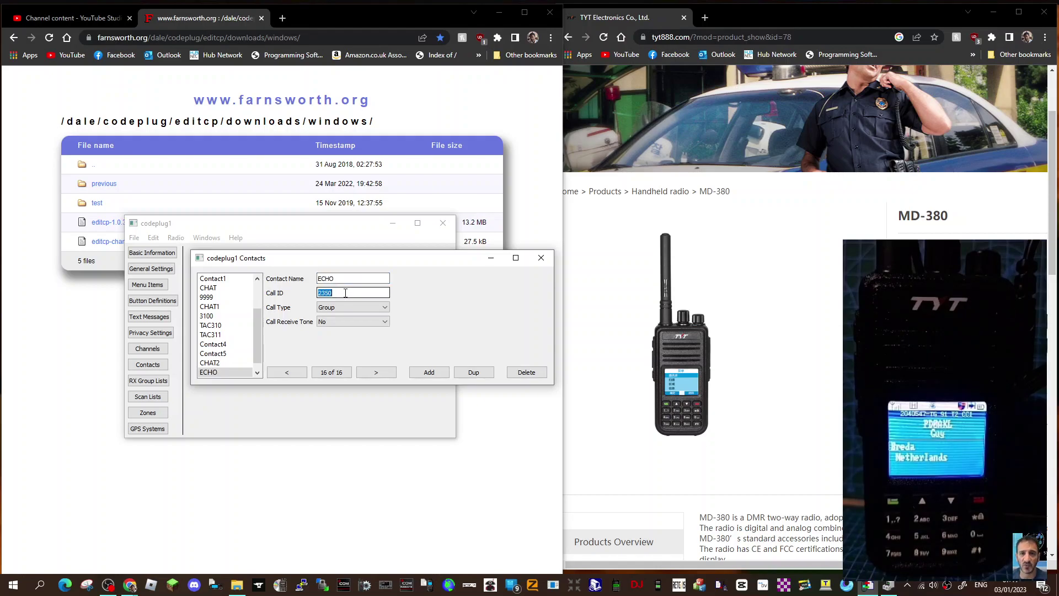
{"action": "type", "text": "9990"}
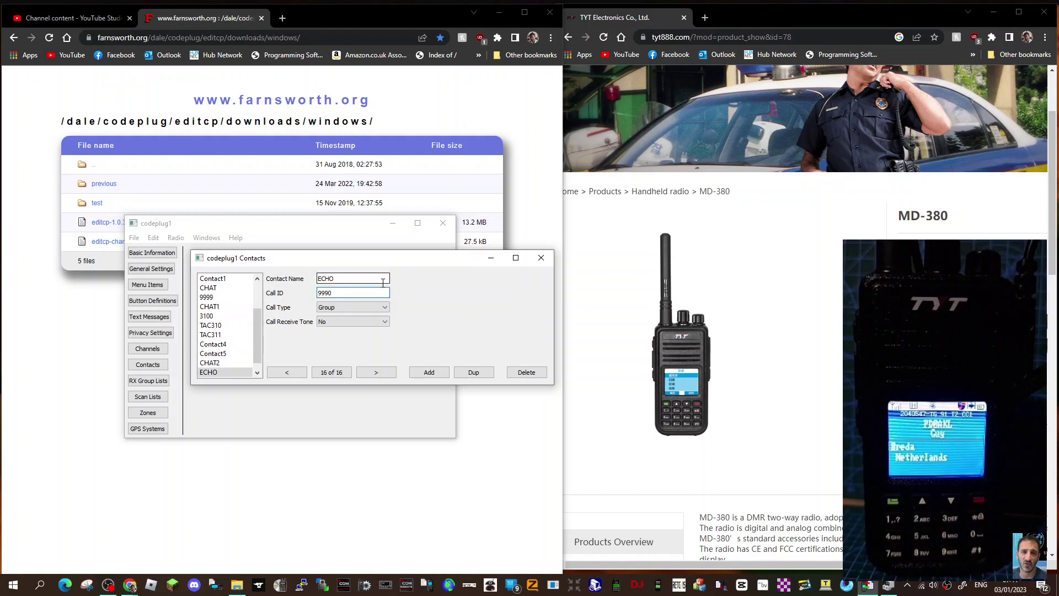
{"action": "left_click", "coordinate": [384, 308]}
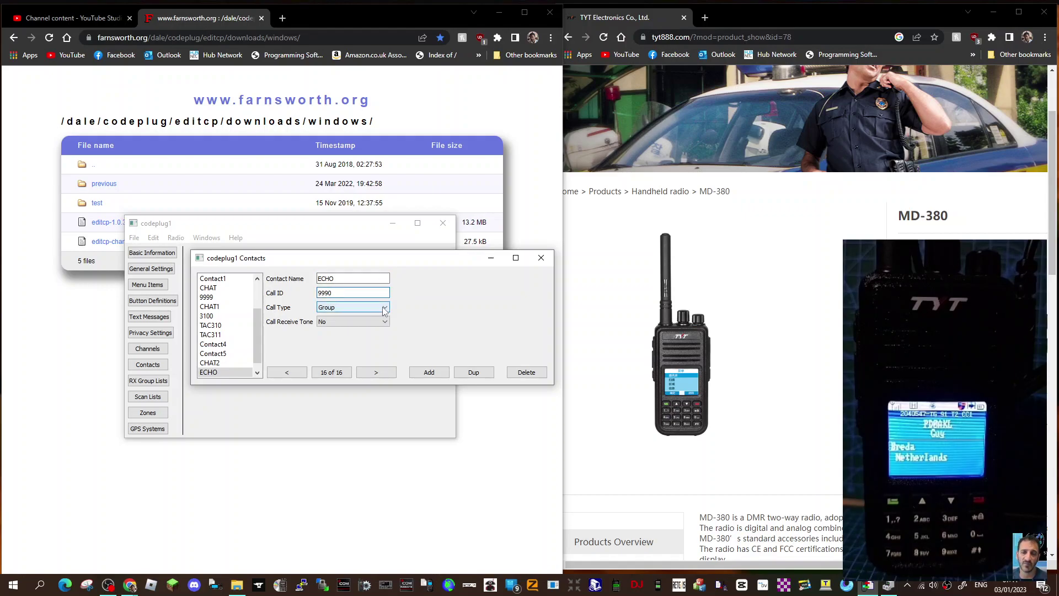
{"action": "left_click", "coordinate": [384, 309]}
{"action": "left_click", "coordinate": [348, 325]}
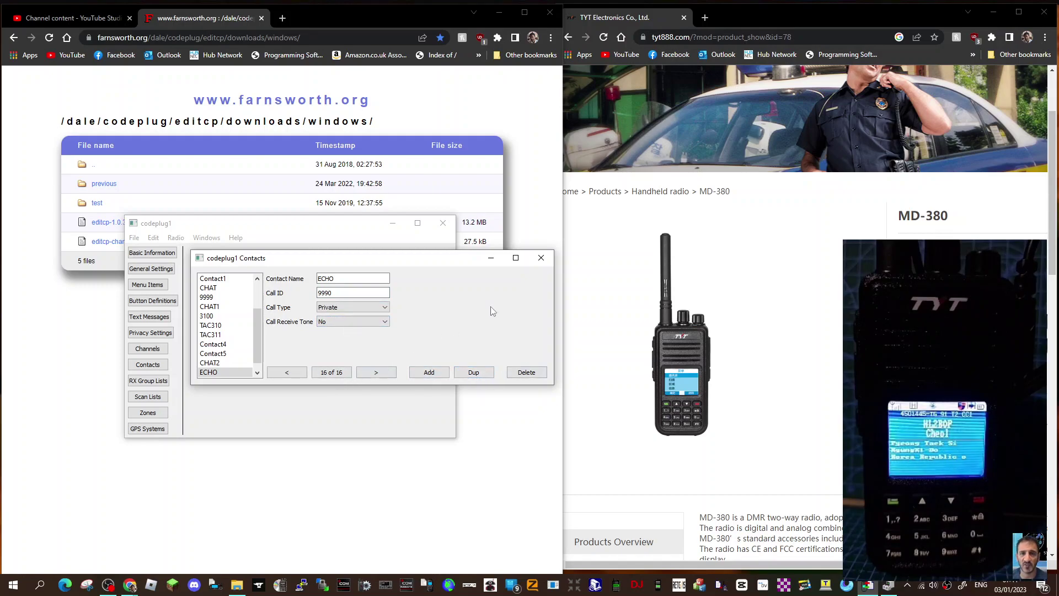
Step: Rename the first channel from LOCAL1 to HOTSPOTECHO
{"action": "left_click", "coordinate": [541, 258]}
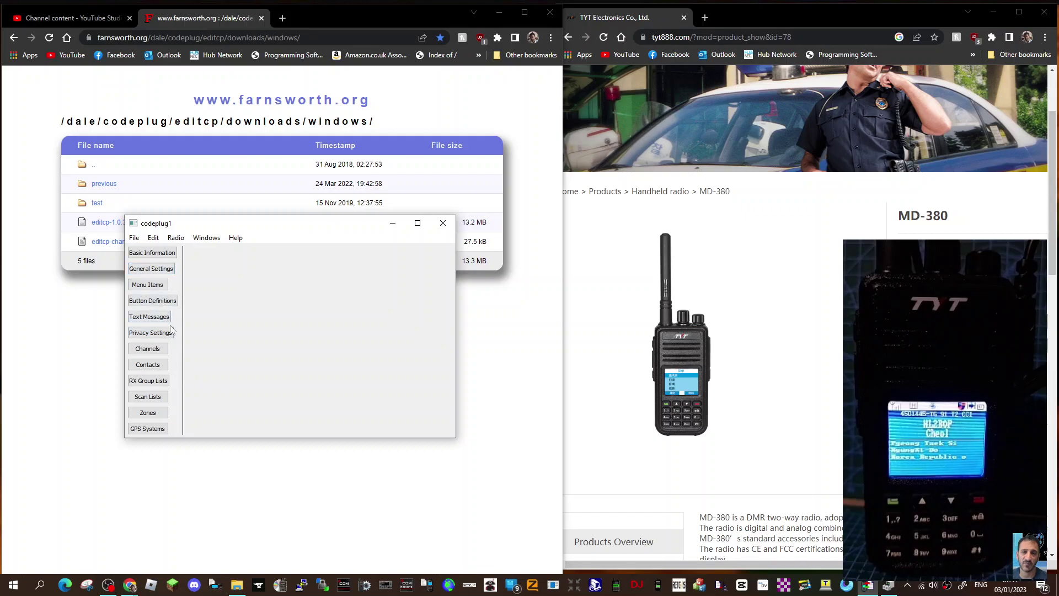
{"action": "left_click", "coordinate": [150, 349]}
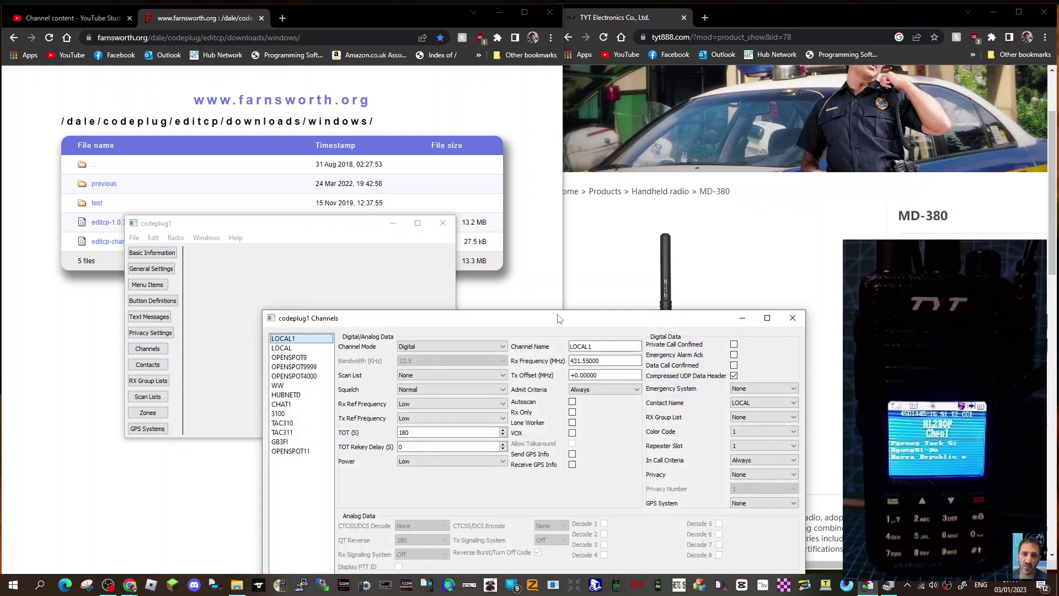
{"action": "left_click_drag", "start_coordinate": [556, 269], "coordinate": [411, 193]}
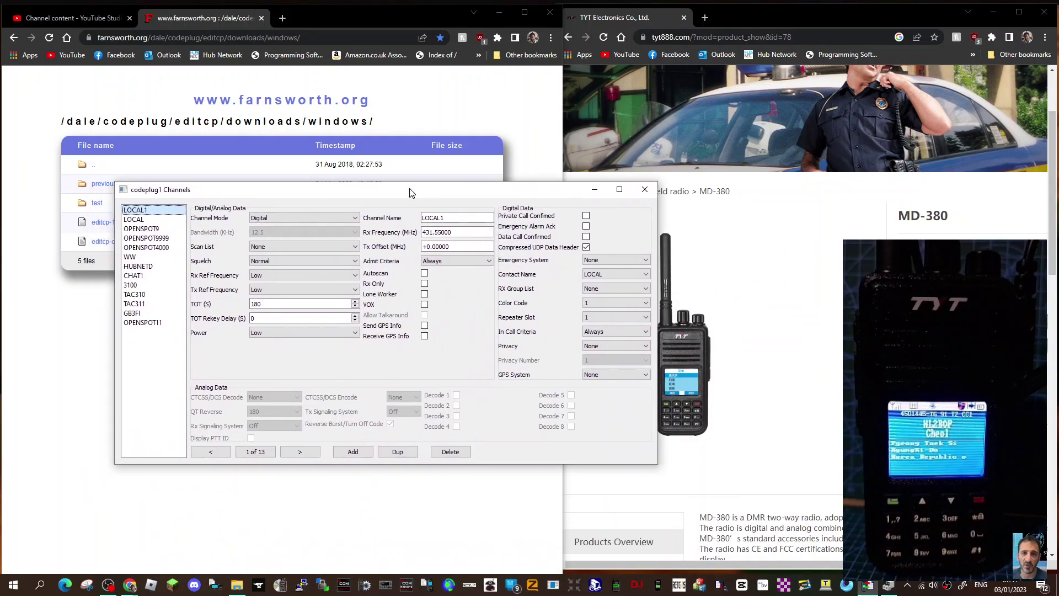
{"action": "double_click", "coordinate": [450, 217]}
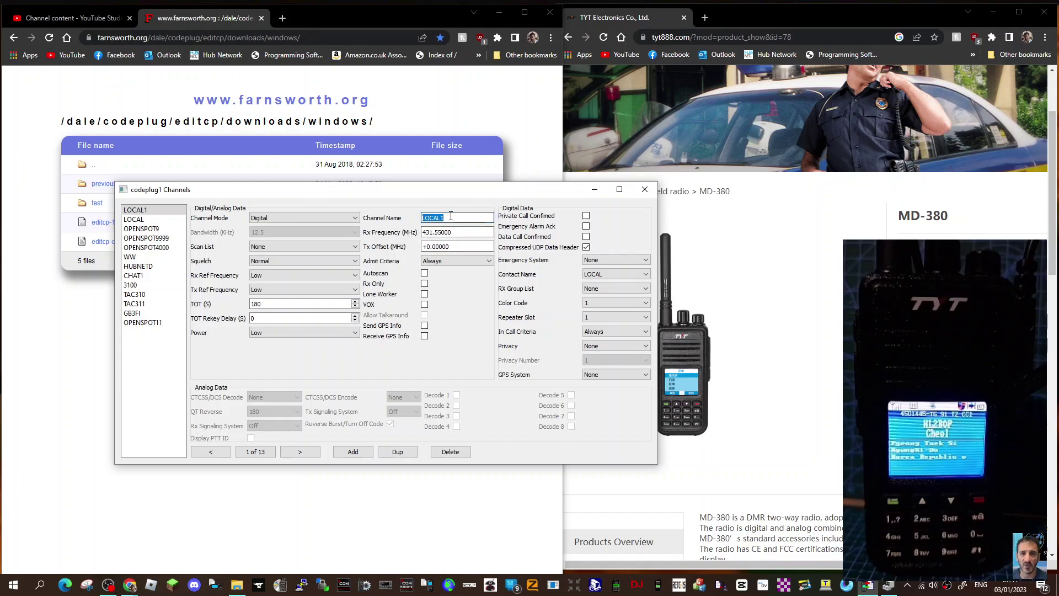
{"action": "type", "text": "HOTSPOTECHO"}
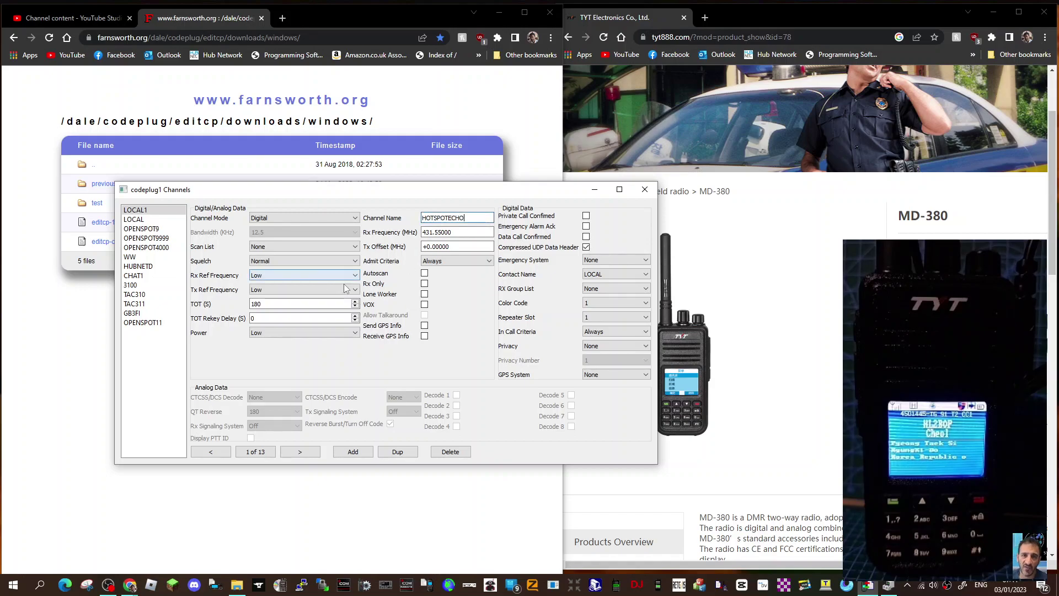
{"action": "key", "text": "Return"}
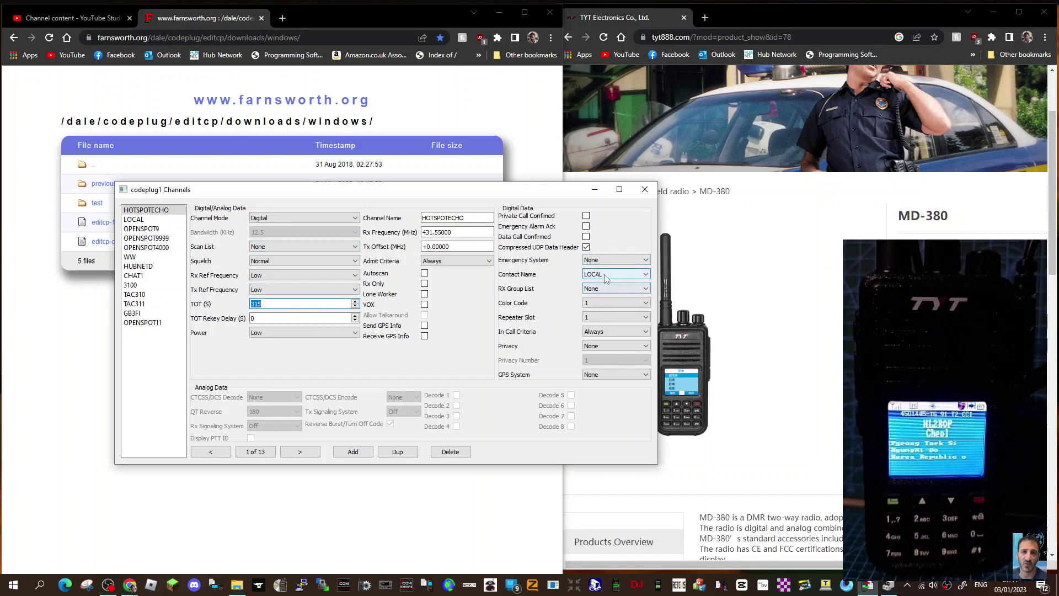
Step: Set HOTSPOTECHO's contact name to ECHO and its RX group list to GroupList1
{"action": "left_click", "coordinate": [647, 276]}
{"action": "left_click", "coordinate": [647, 276]}
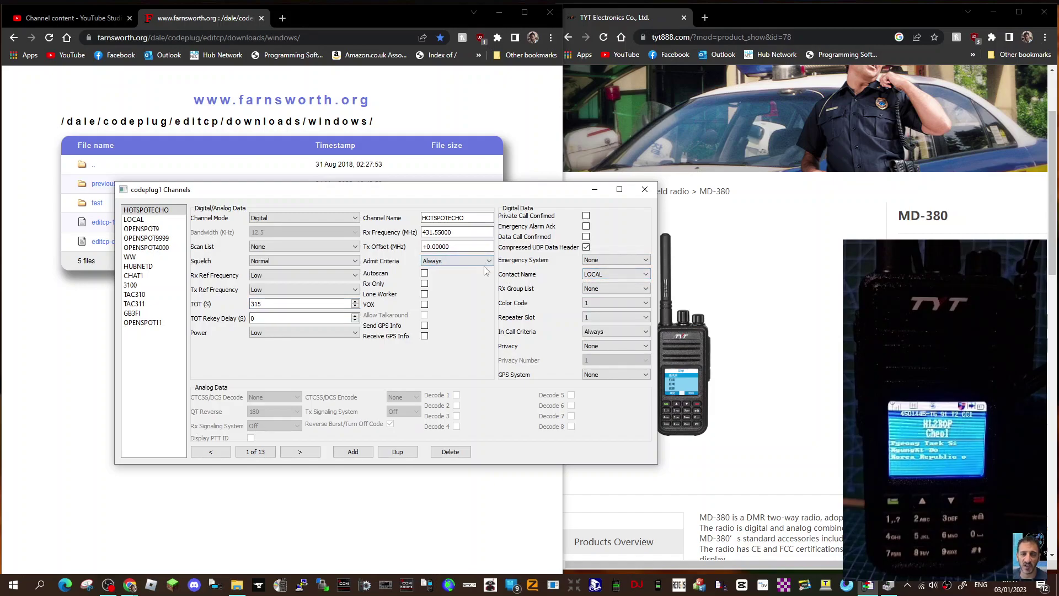
{"action": "left_click", "coordinate": [646, 274]}
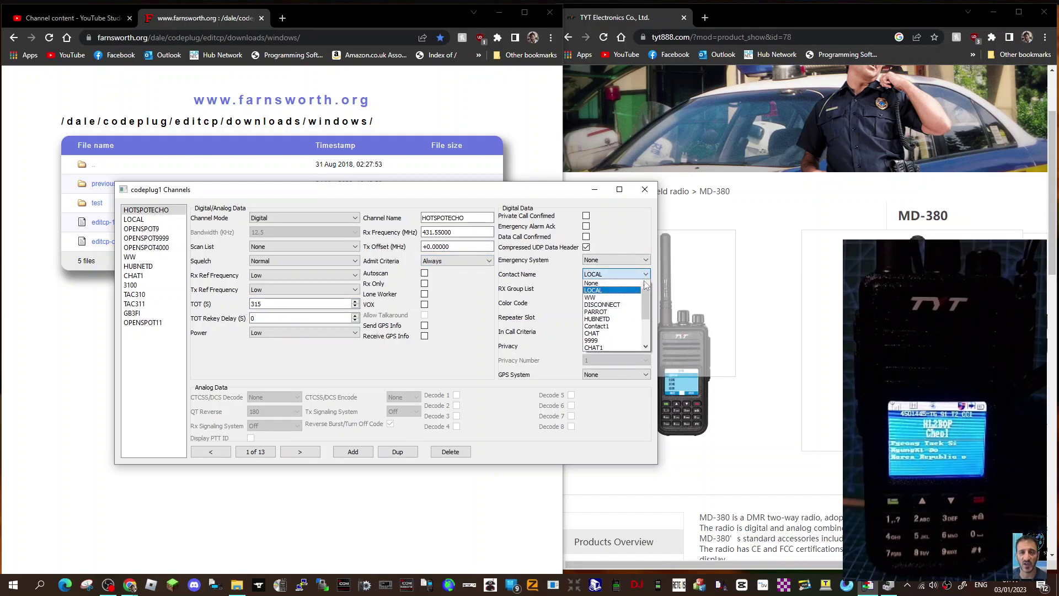
{"action": "left_click_drag", "start_coordinate": [646, 303], "coordinate": [647, 333]}
{"action": "left_click", "coordinate": [609, 353]}
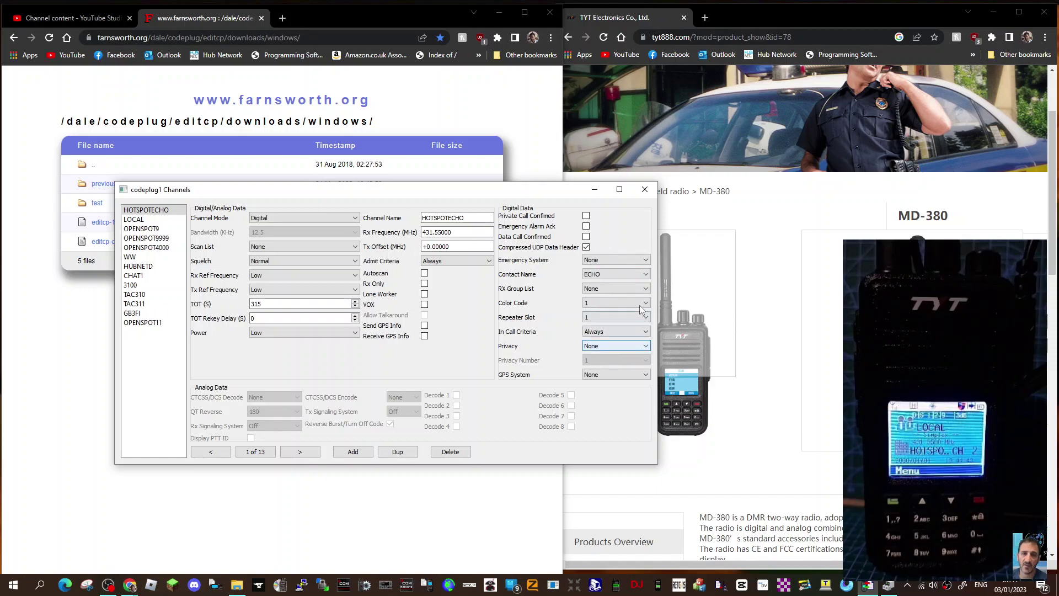
{"action": "left_click", "coordinate": [646, 289]}
{"action": "left_click", "coordinate": [647, 289]}
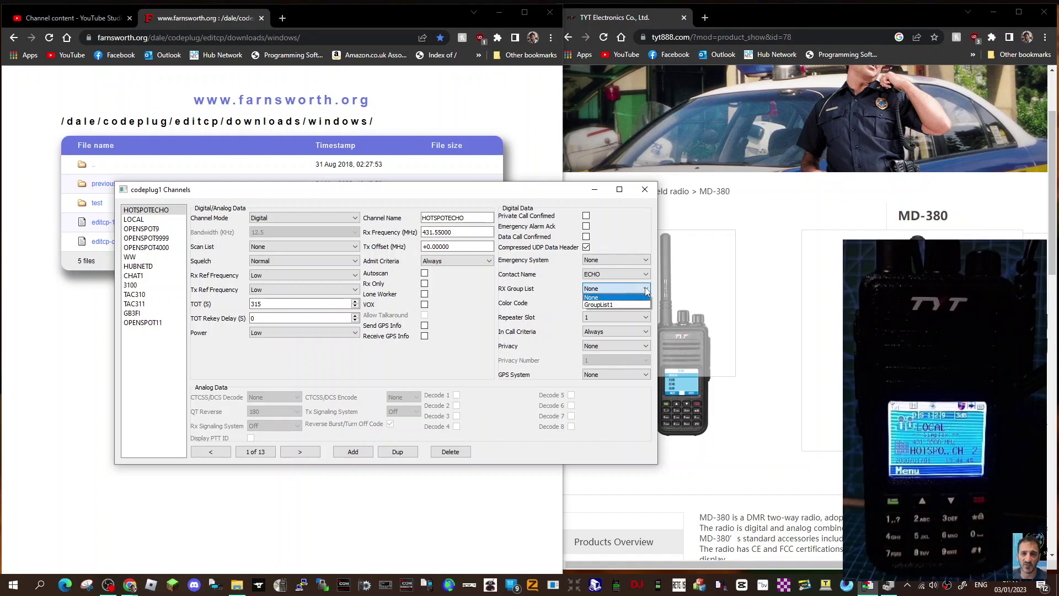
{"action": "left_click", "coordinate": [617, 304]}
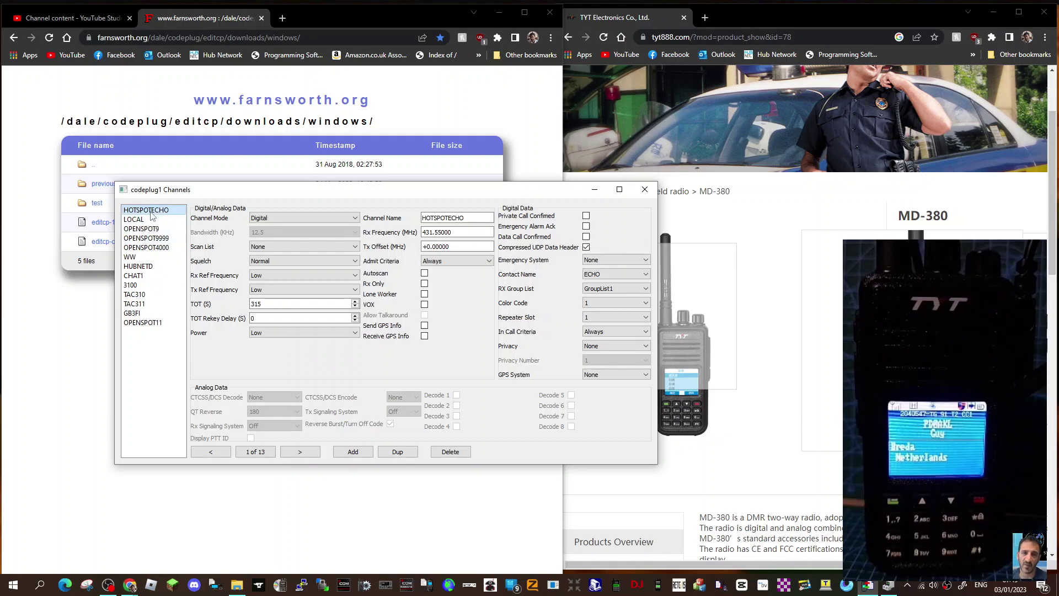
Step: Review the channel members of the HUBNET, D-REPEATER, SIMPLEX, ANALOGREP and OPENSPOT zones
{"action": "left_click", "coordinate": [644, 189]}
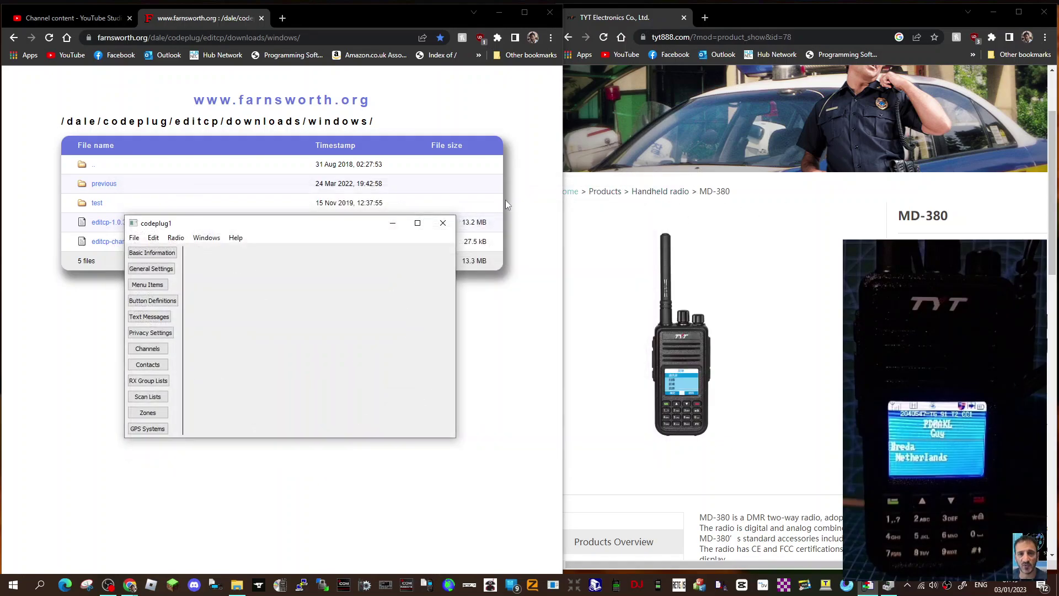
{"action": "left_click", "coordinate": [148, 414]}
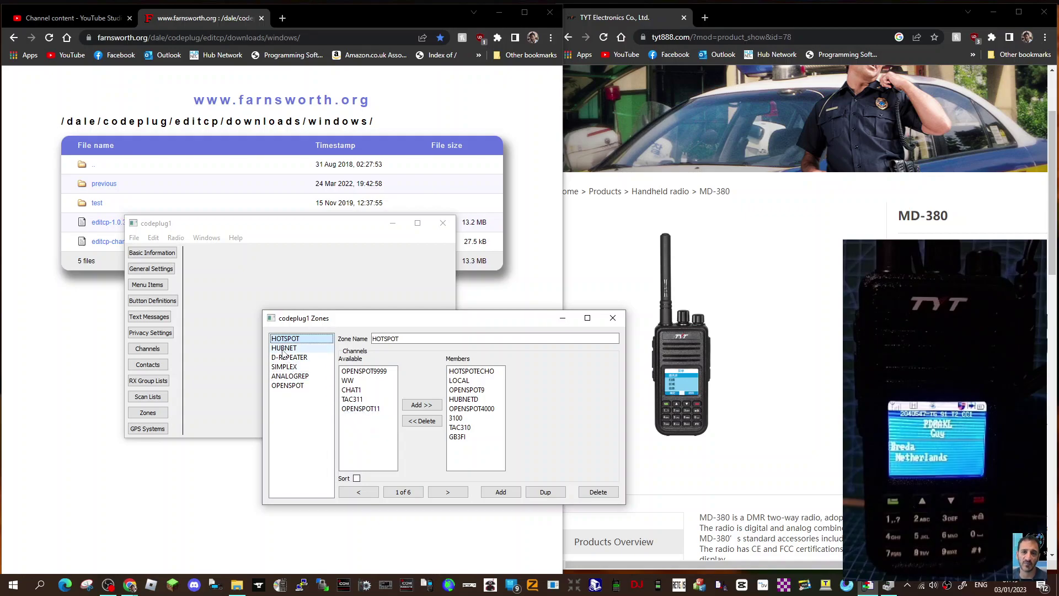
{"action": "left_click", "coordinate": [283, 349]}
{"action": "left_click", "coordinate": [285, 358]}
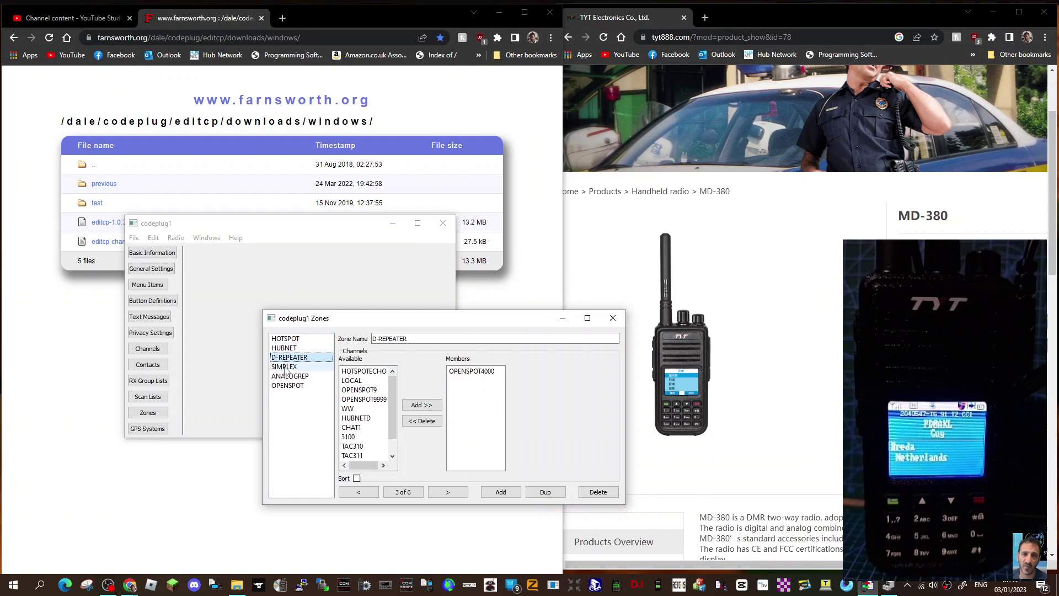
{"action": "left_click", "coordinate": [285, 367]}
{"action": "left_click", "coordinate": [287, 376]}
{"action": "left_click", "coordinate": [288, 387]}
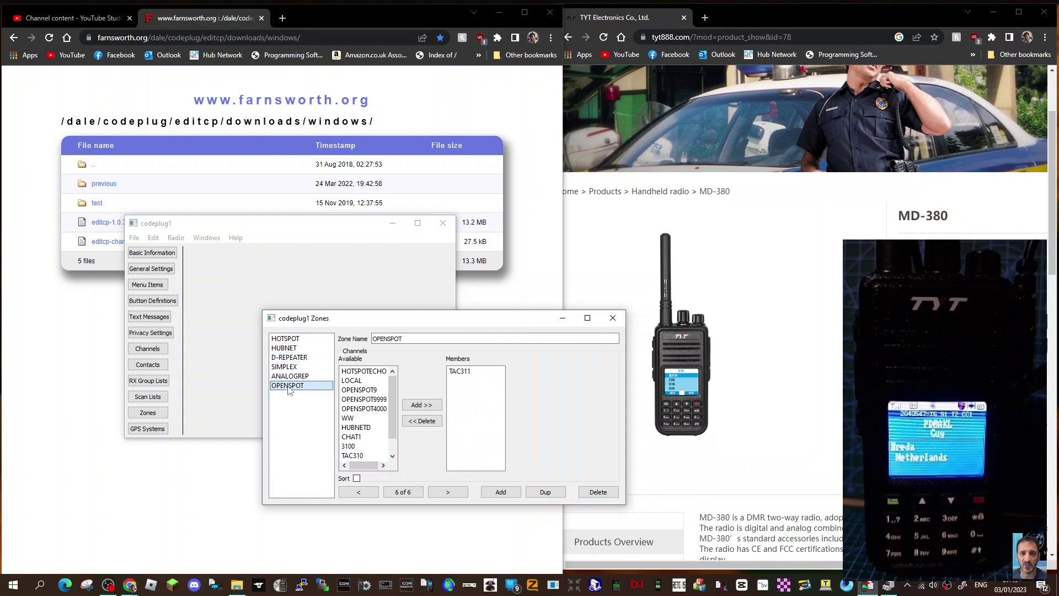
{"action": "left_click", "coordinate": [289, 377]}
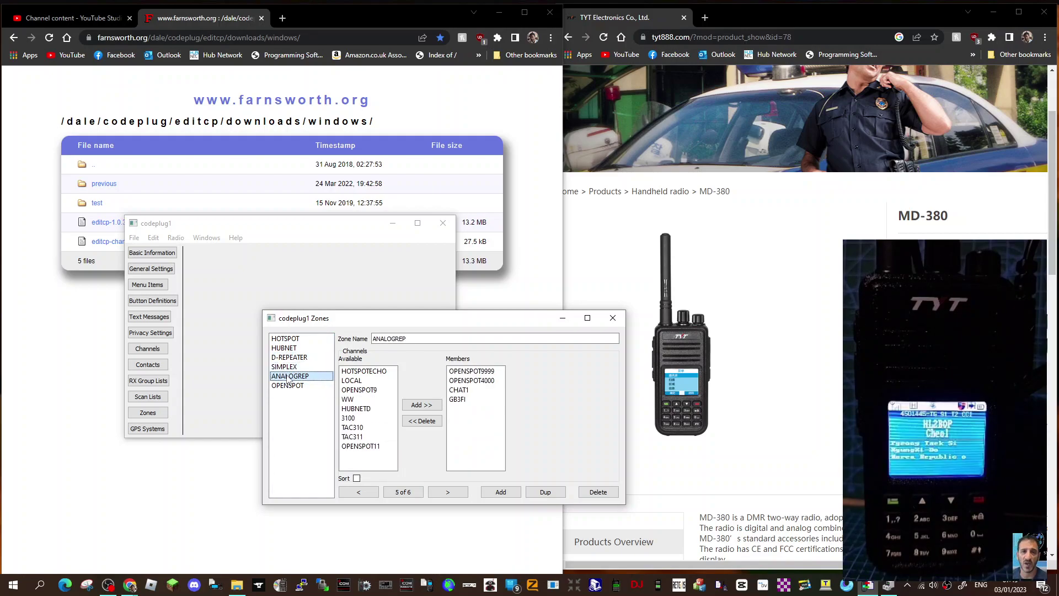
{"action": "left_click", "coordinate": [285, 367]}
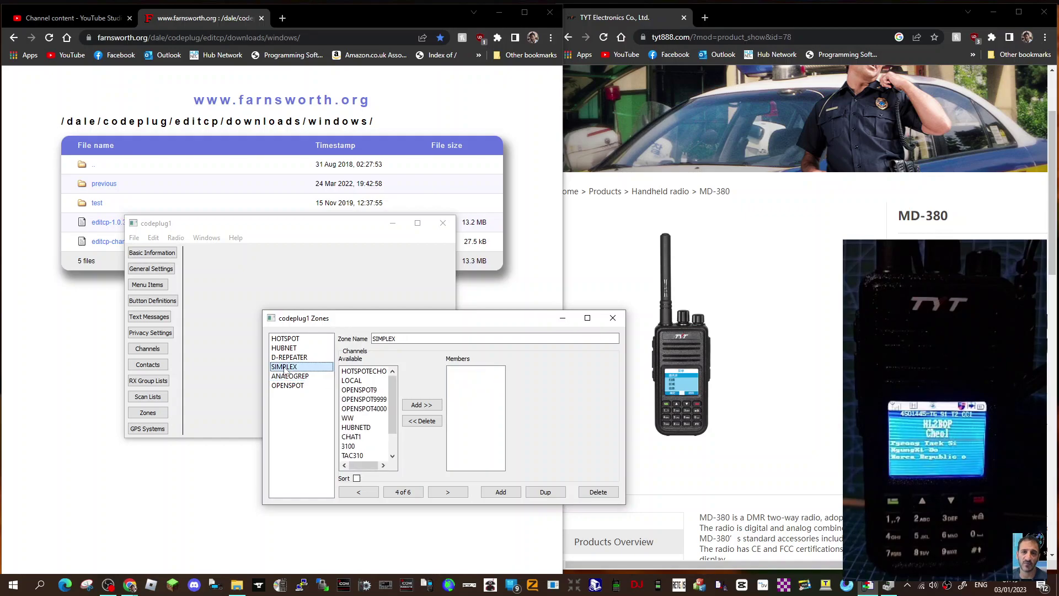
{"action": "left_click_drag", "start_coordinate": [392, 404], "coordinate": [392, 423]}
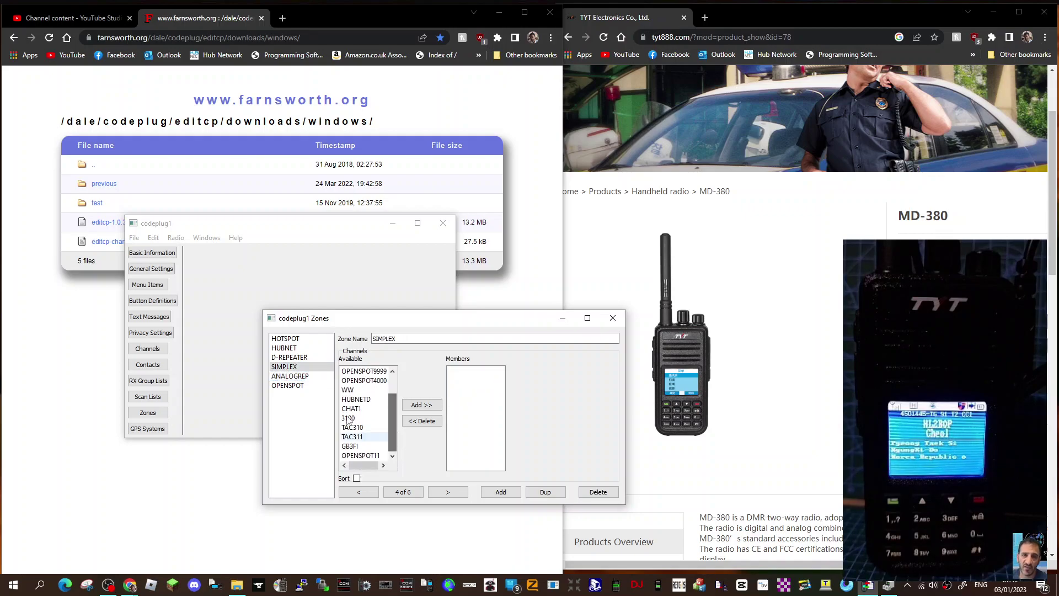
{"action": "left_click", "coordinate": [611, 318]}
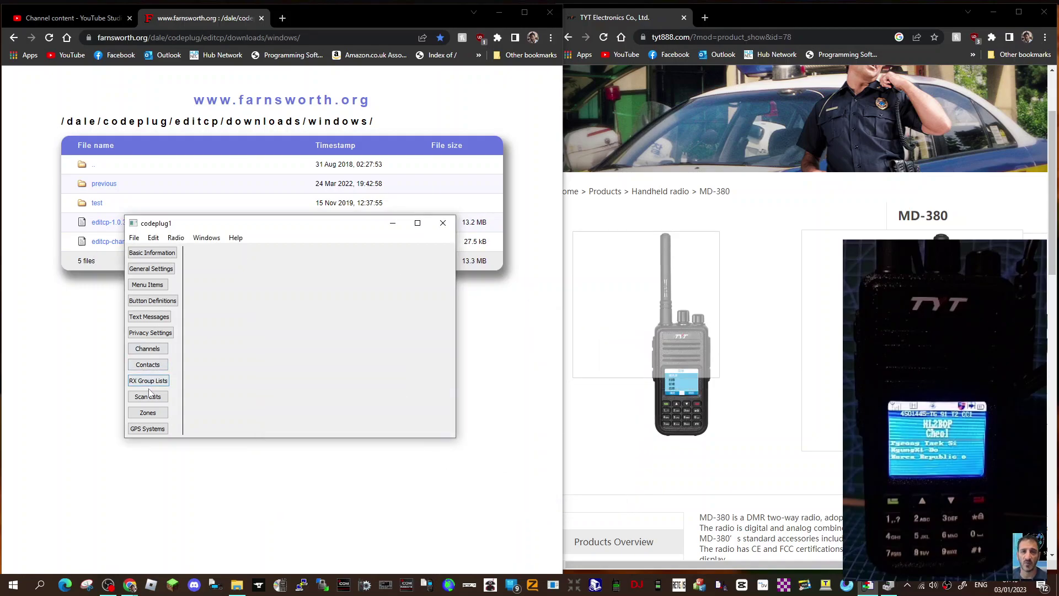
Step: Add a 14th channel, HOTSPOTECHO2, copying HOTSPOTECHO's 431.55 MHz digital settings
{"action": "left_click", "coordinate": [148, 349]}
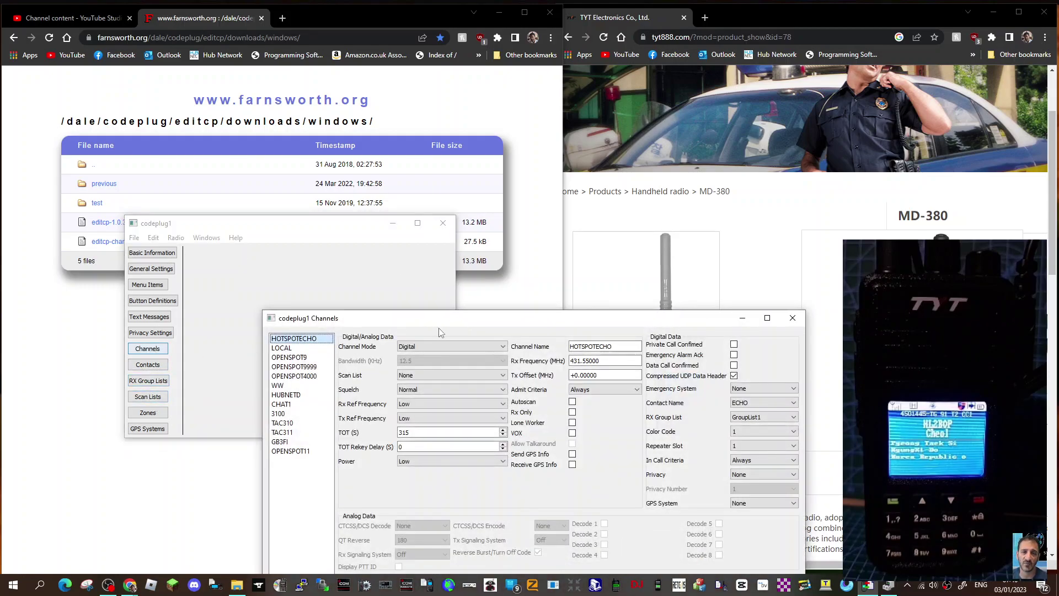
{"action": "left_click_drag", "start_coordinate": [448, 319], "coordinate": [355, 200]}
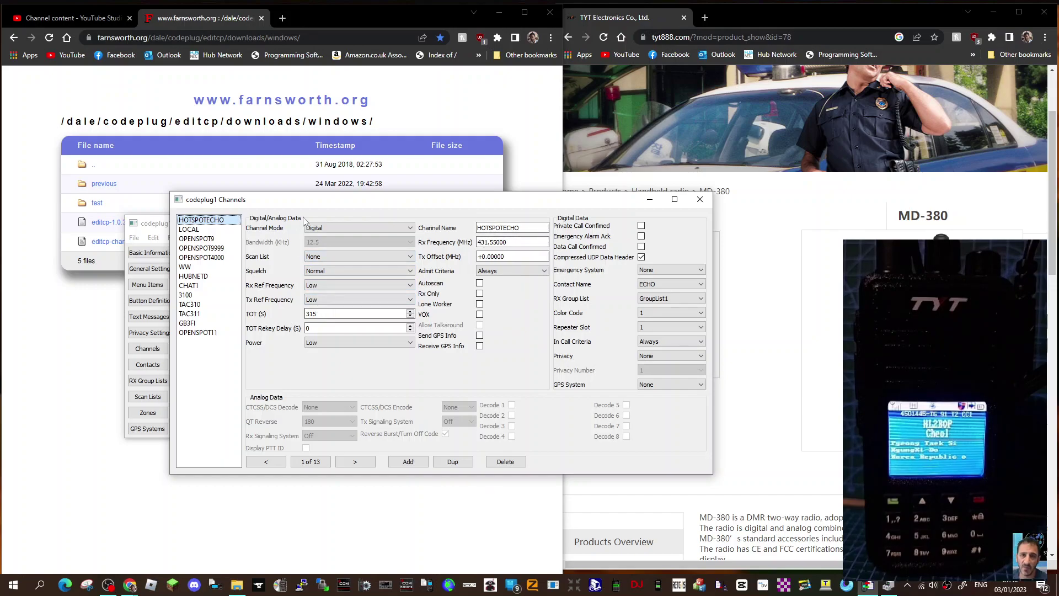
{"action": "left_click", "coordinate": [408, 462]}
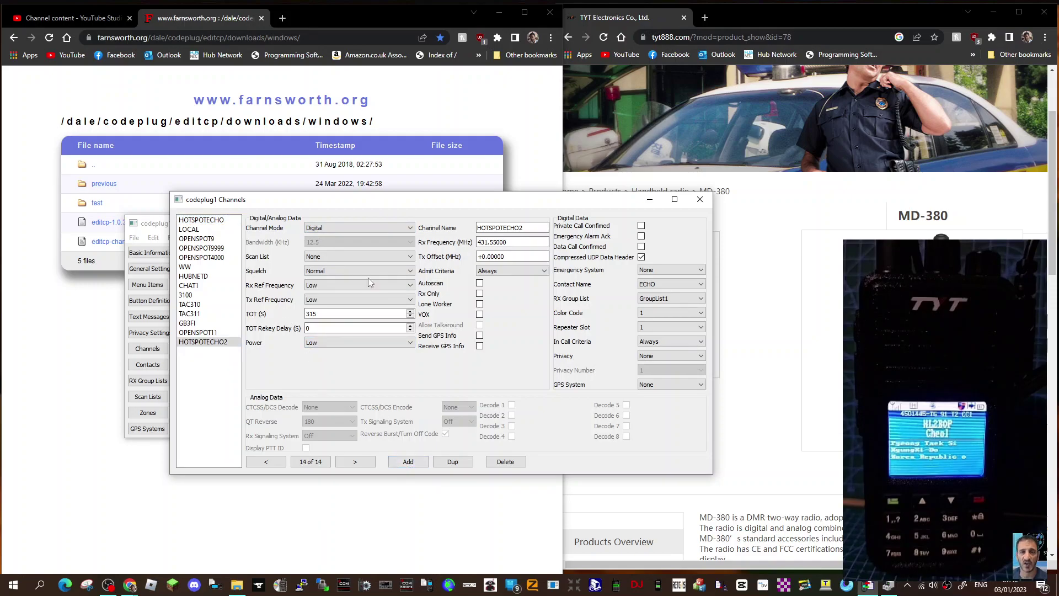
{"action": "left_click", "coordinate": [700, 199]}
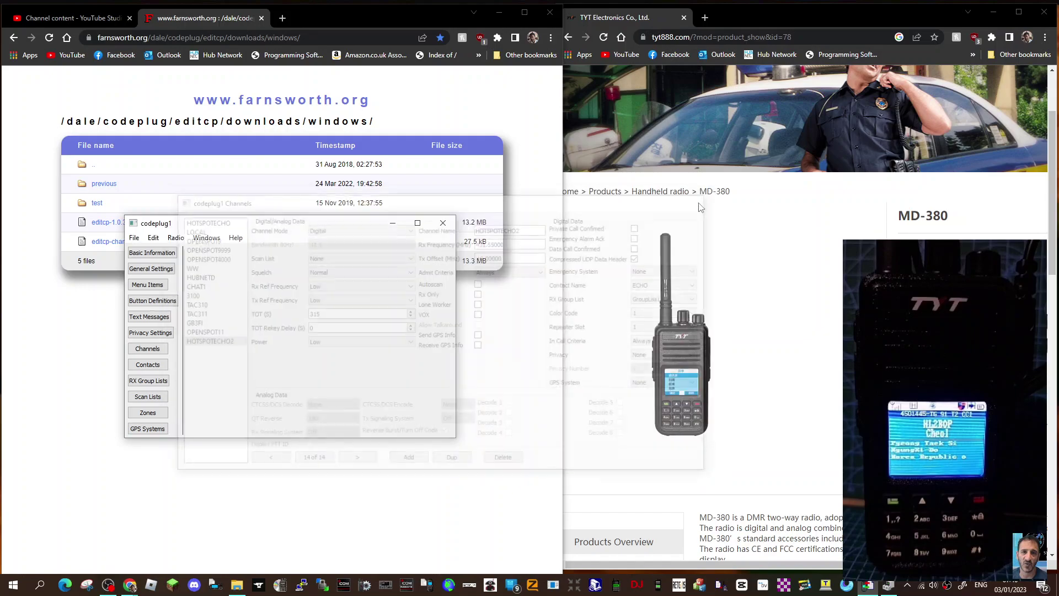
Step: Put HOTSPOTECHO2 in the HOTSPOT zone and create a matching zone HOTSPOT2
{"action": "left_click", "coordinate": [156, 415]}
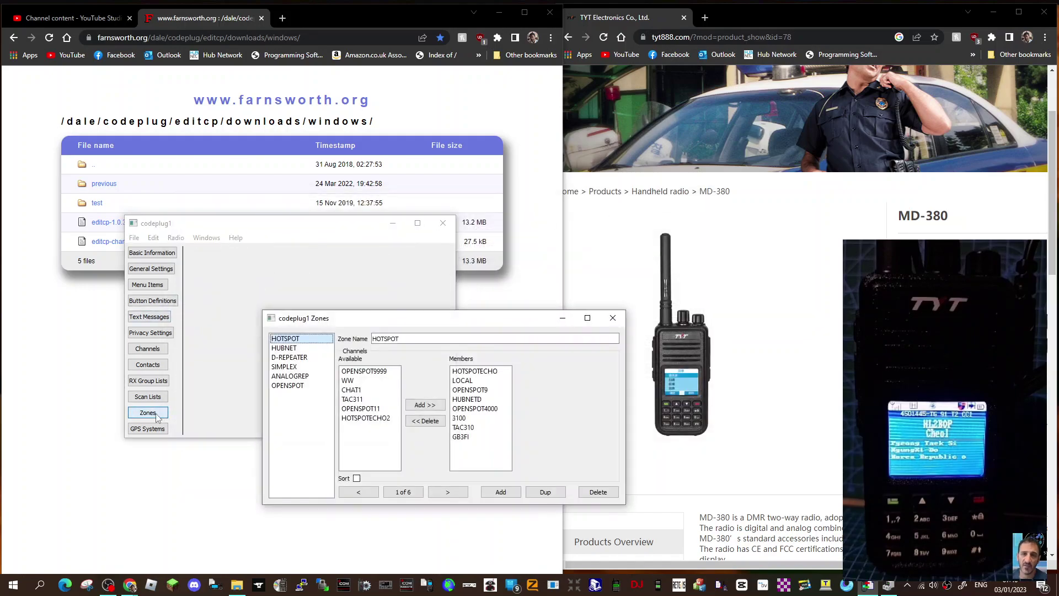
{"action": "left_click", "coordinate": [368, 418]}
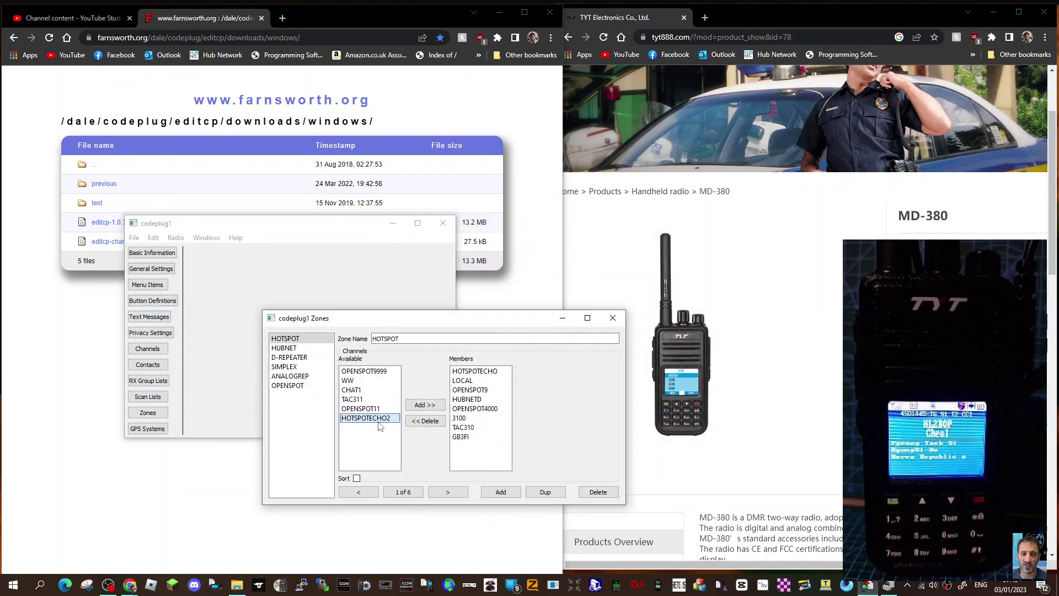
{"action": "left_click", "coordinate": [430, 410]}
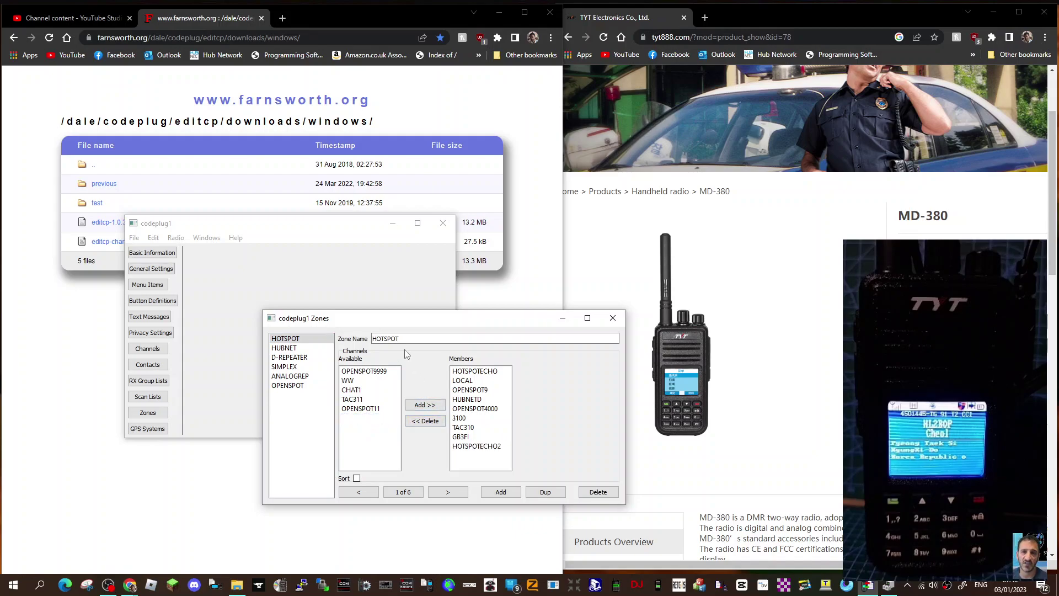
{"action": "left_click", "coordinate": [502, 493]}
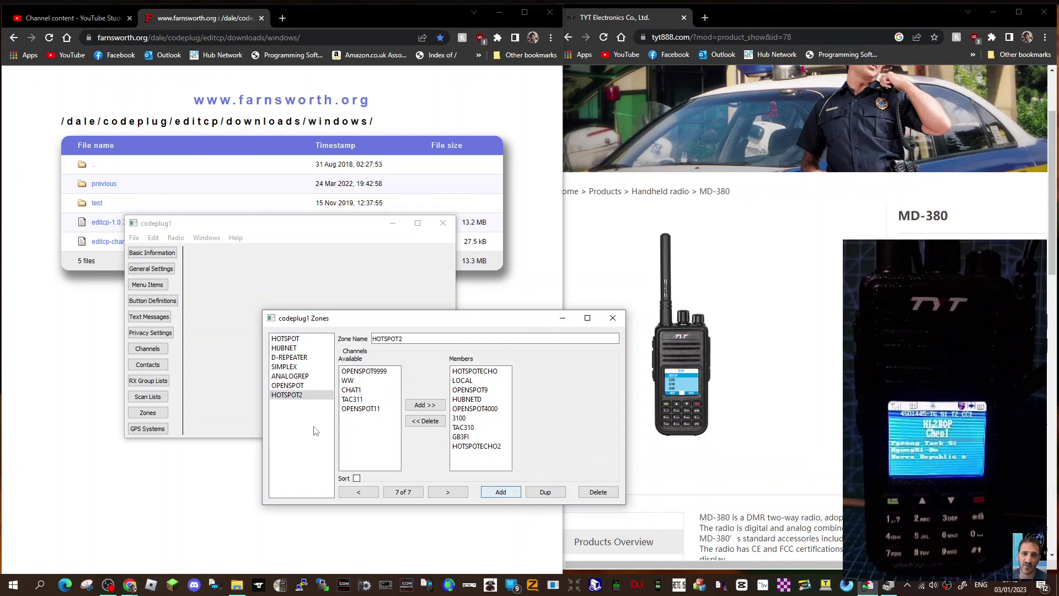
{"action": "left_click", "coordinate": [612, 318]}
Step: Write codeplug1 to the MD-380, ignoring the invalid-field warning
{"action": "left_click", "coordinate": [176, 237]}
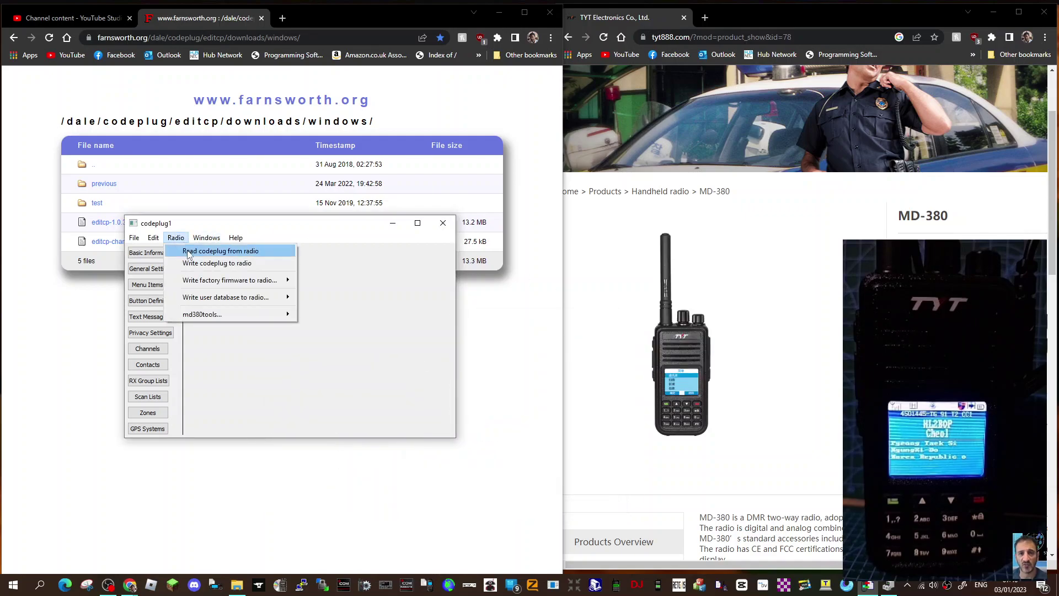
{"action": "left_click", "coordinate": [190, 272]}
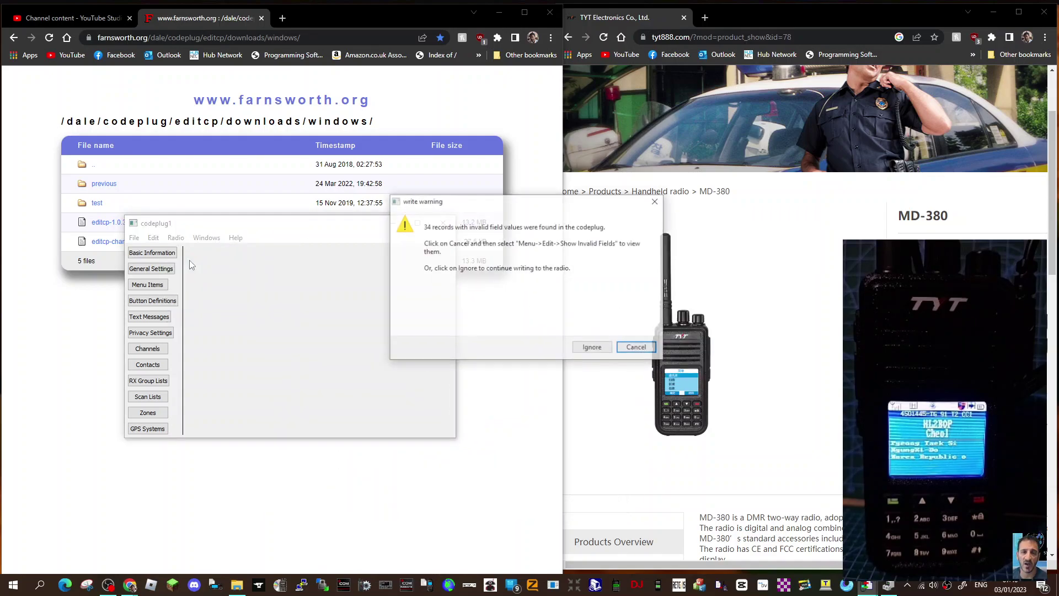
{"action": "left_click", "coordinate": [592, 348]}
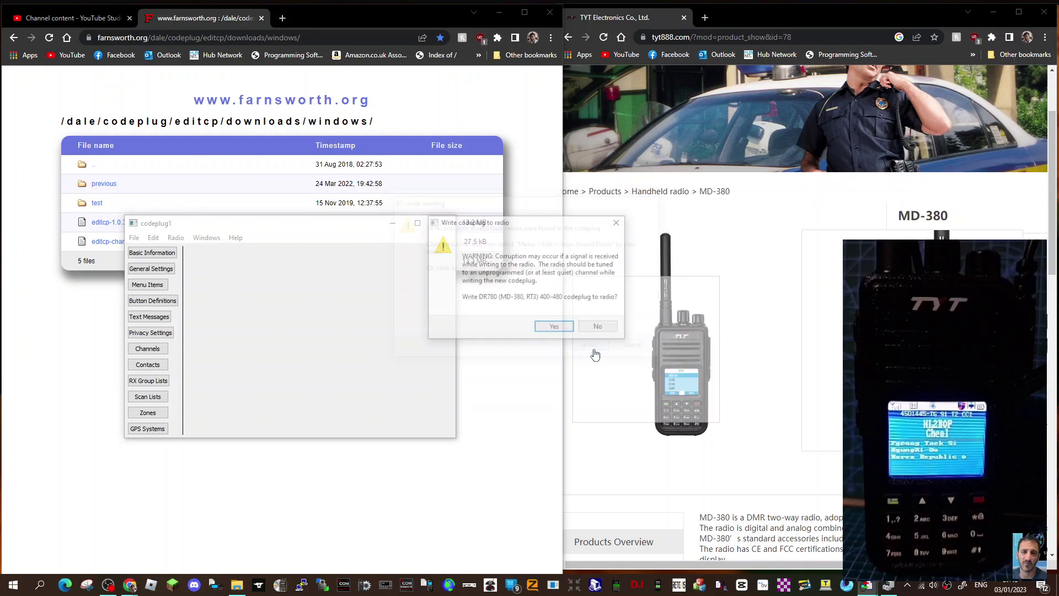
{"action": "left_click", "coordinate": [554, 328]}
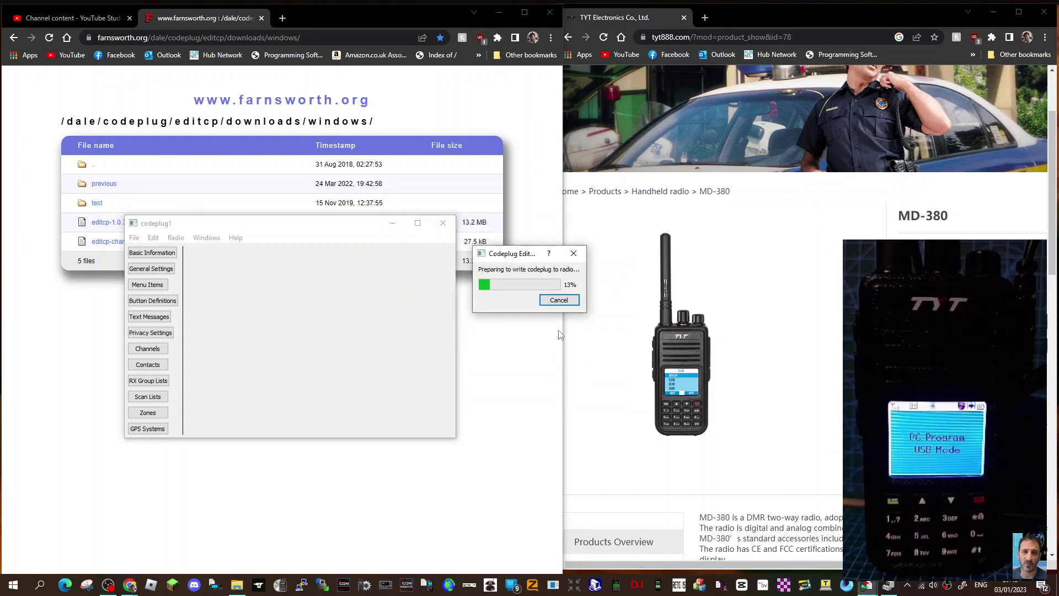